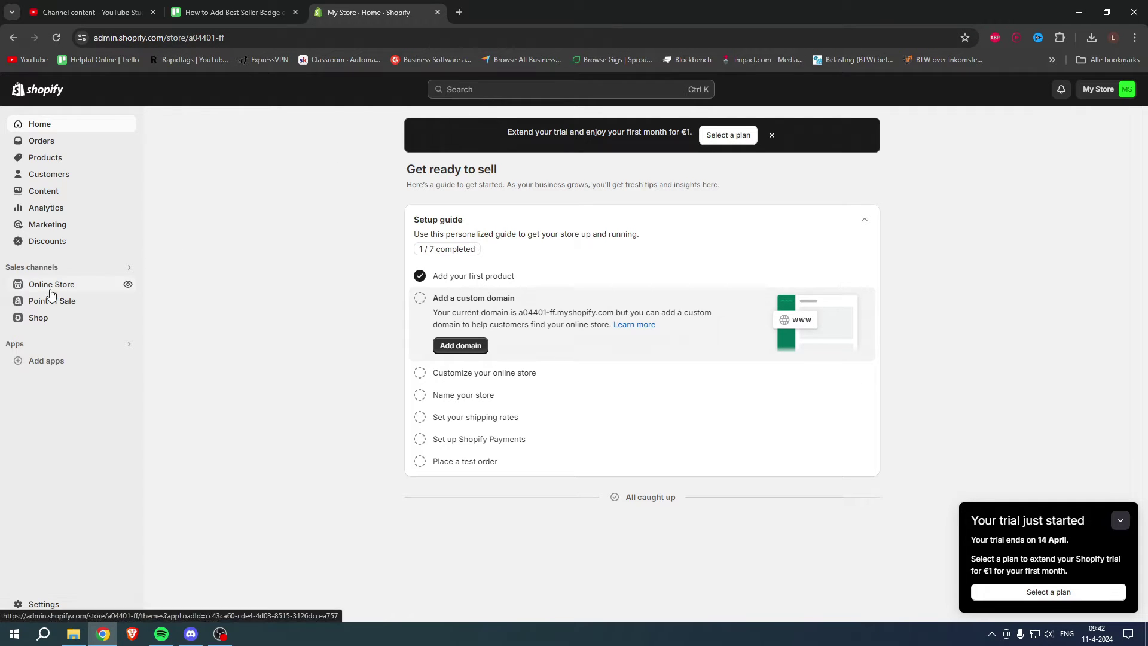
- Open the Add apps suggestions from the Apps entry in the admin sidebar
left_click(47, 361)
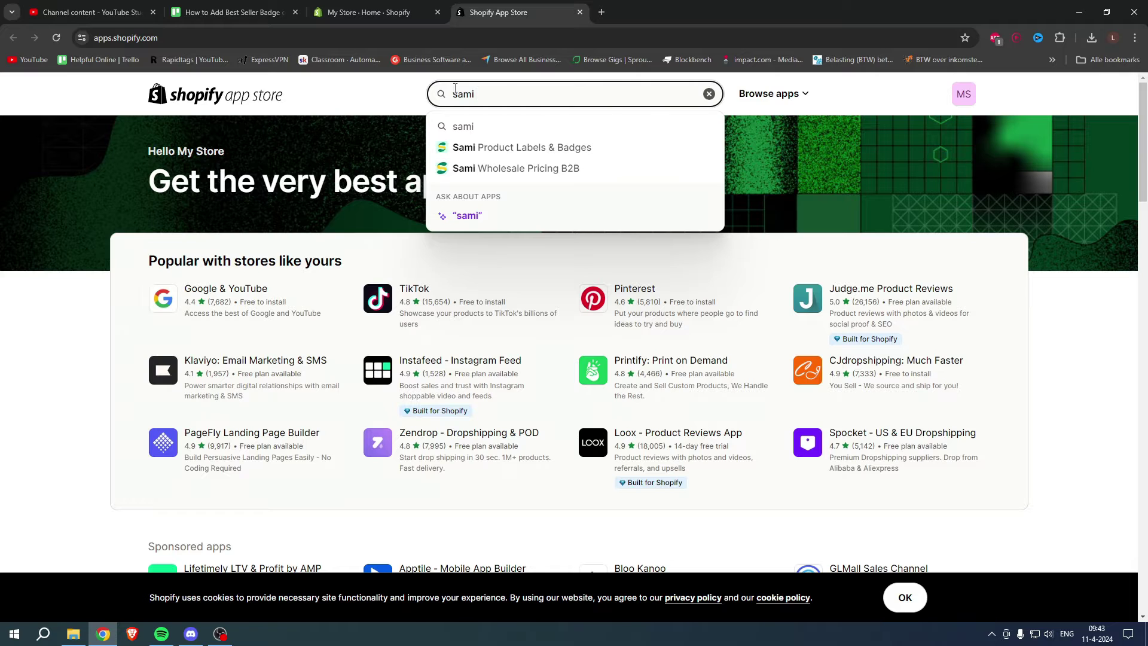
- Open the Sami Product Labels & Badges app page and approve installing it on the store
left_click(536, 149)
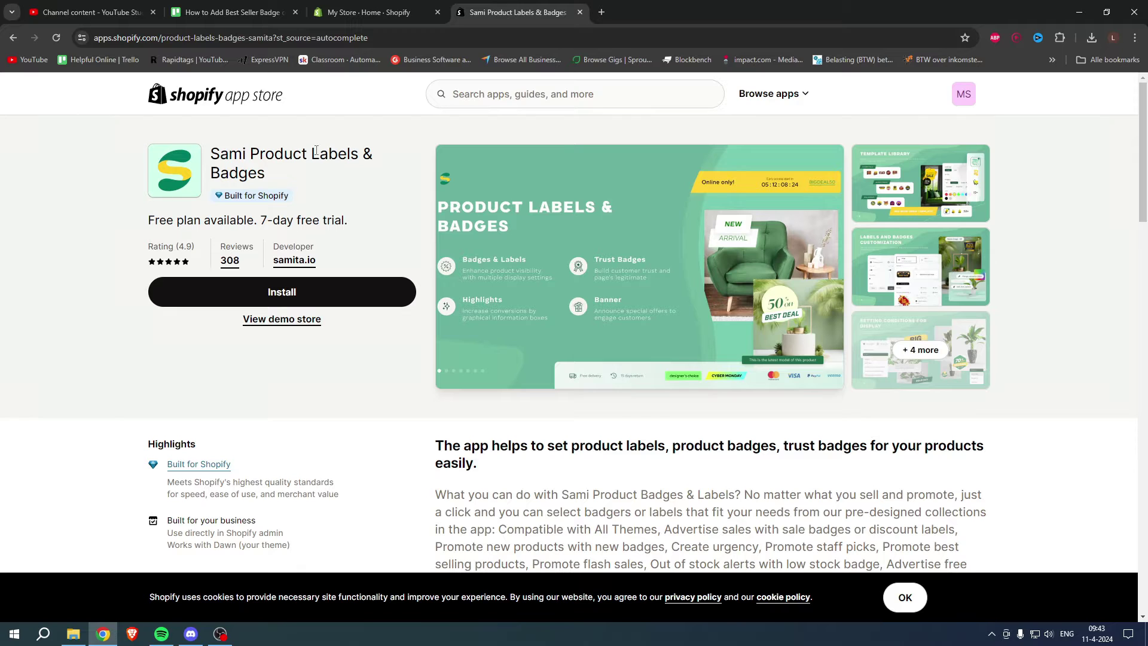
left_click_drag(205, 157, 386, 163)
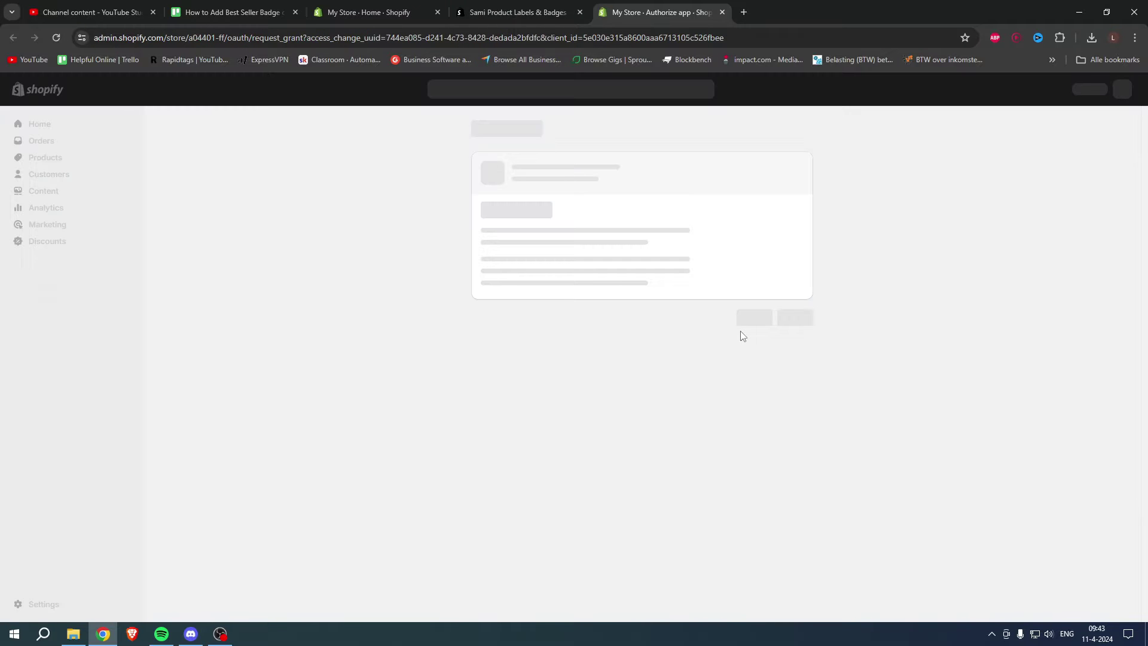
left_click(801, 355)
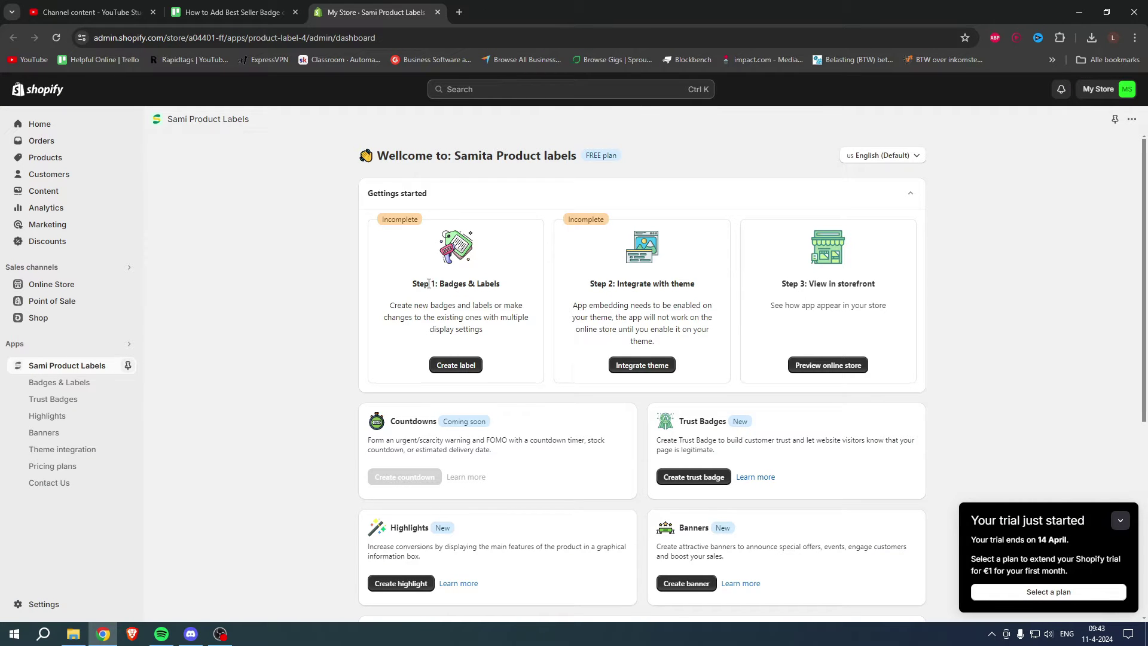
- Review the three getting-started steps on the Sami dashboard, then create a label from Step 1
left_click_drag(441, 284, 503, 289)
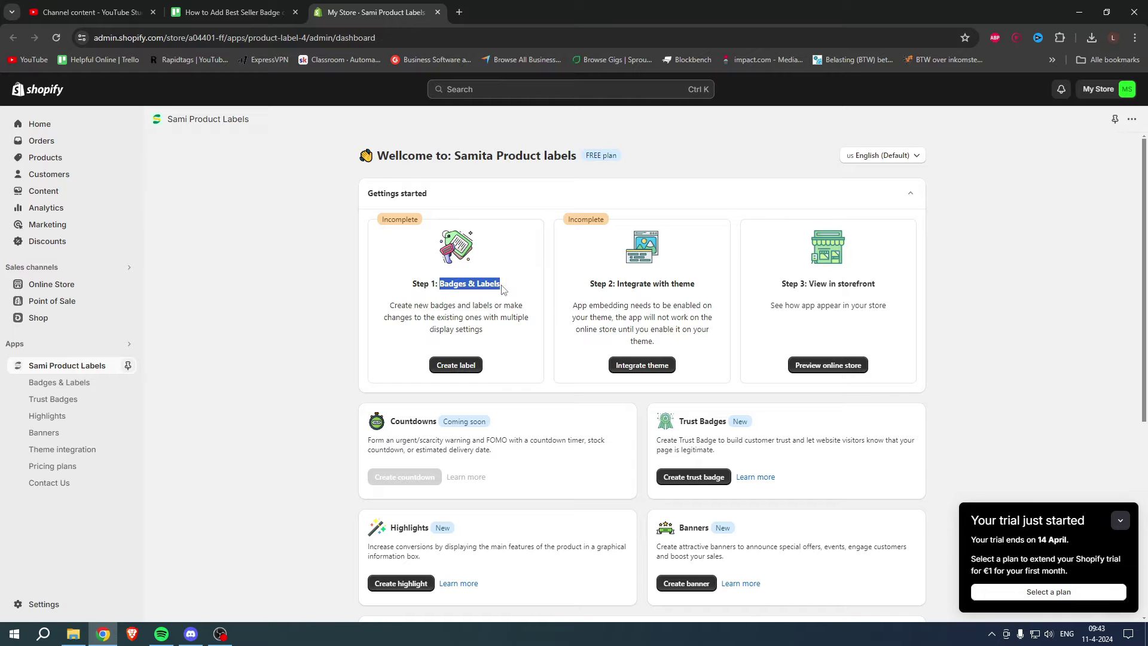
left_click_drag(618, 286, 692, 288)
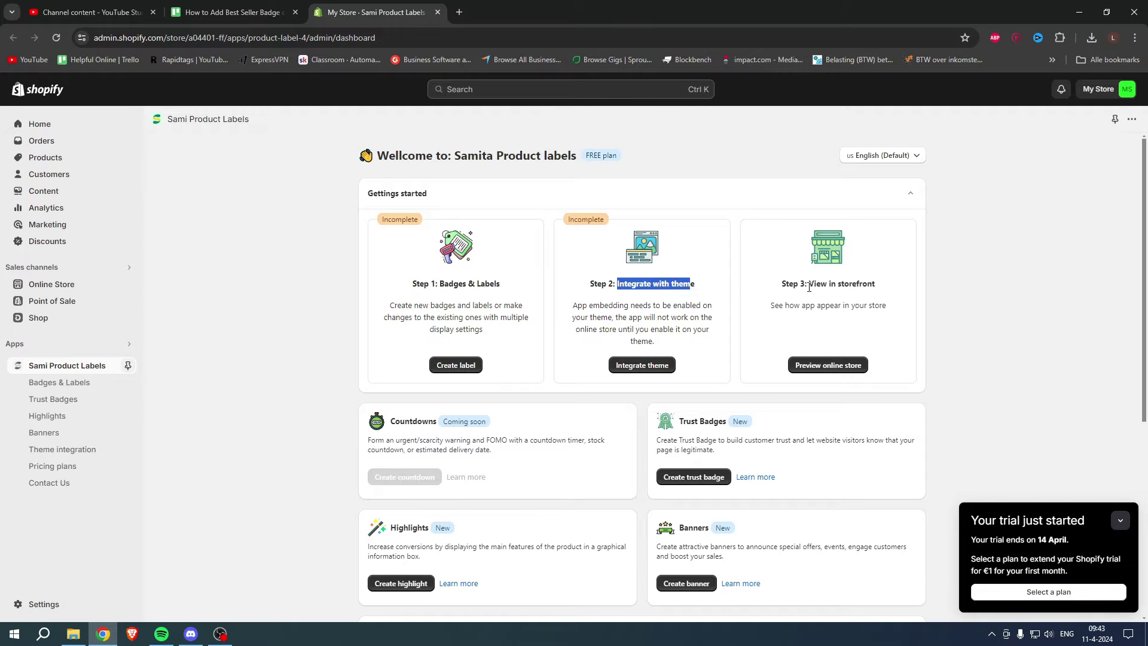
left_click_drag(811, 286, 884, 290)
left_click(884, 290)
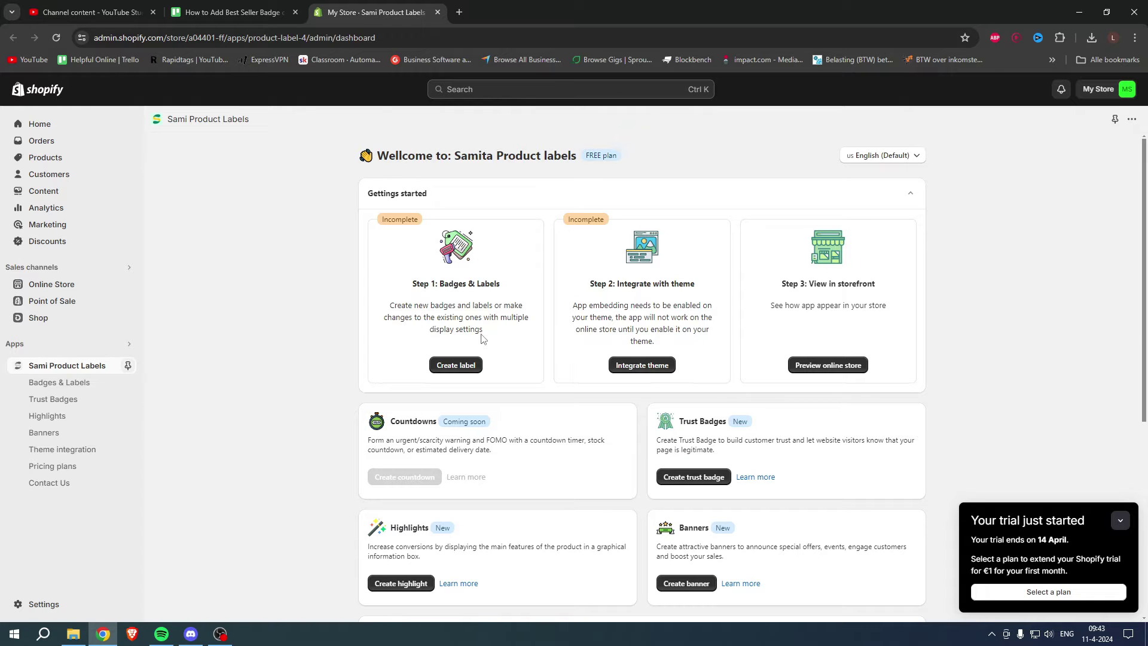
left_click(456, 364)
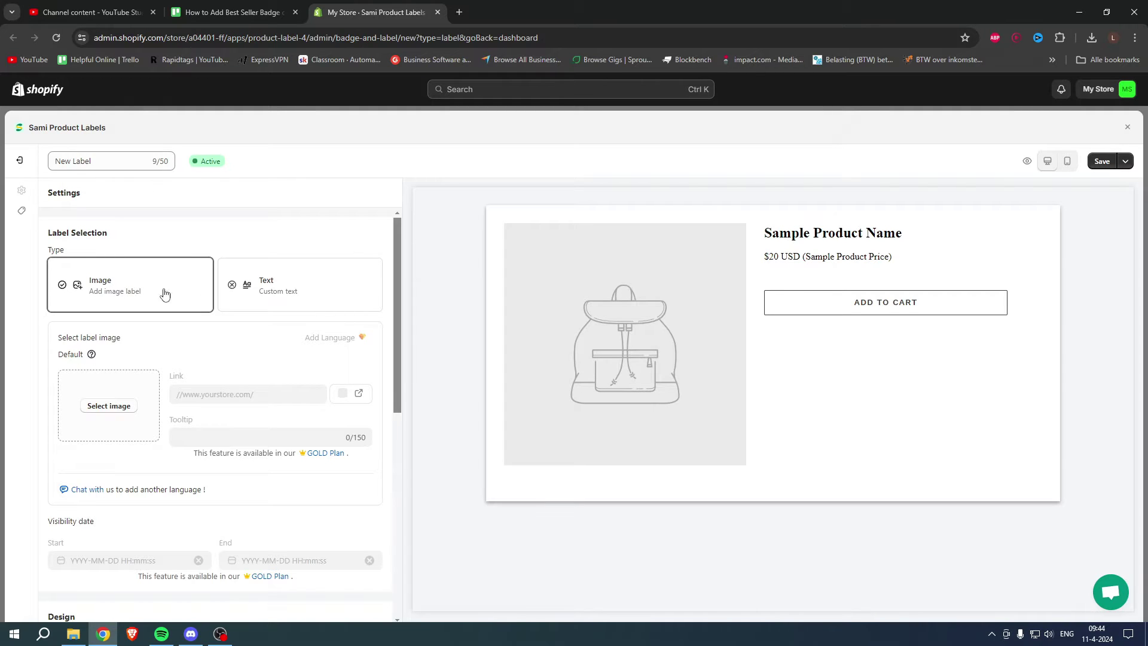
- Switch the label type to Text and back to Image, then bring up the label image library
left_click(335, 290)
left_click(139, 276)
left_click(109, 406)
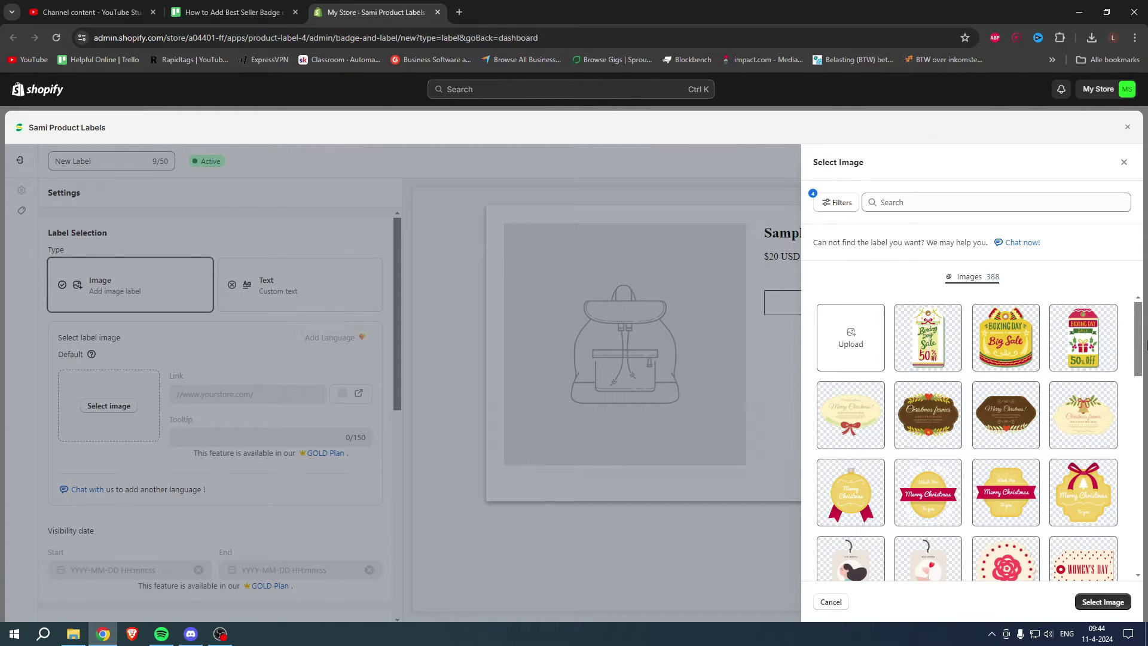
- Search 'best selle' in the image library and select the blue round Best Seller badge
left_click_drag(1139, 341, 1140, 541)
left_click(934, 201)
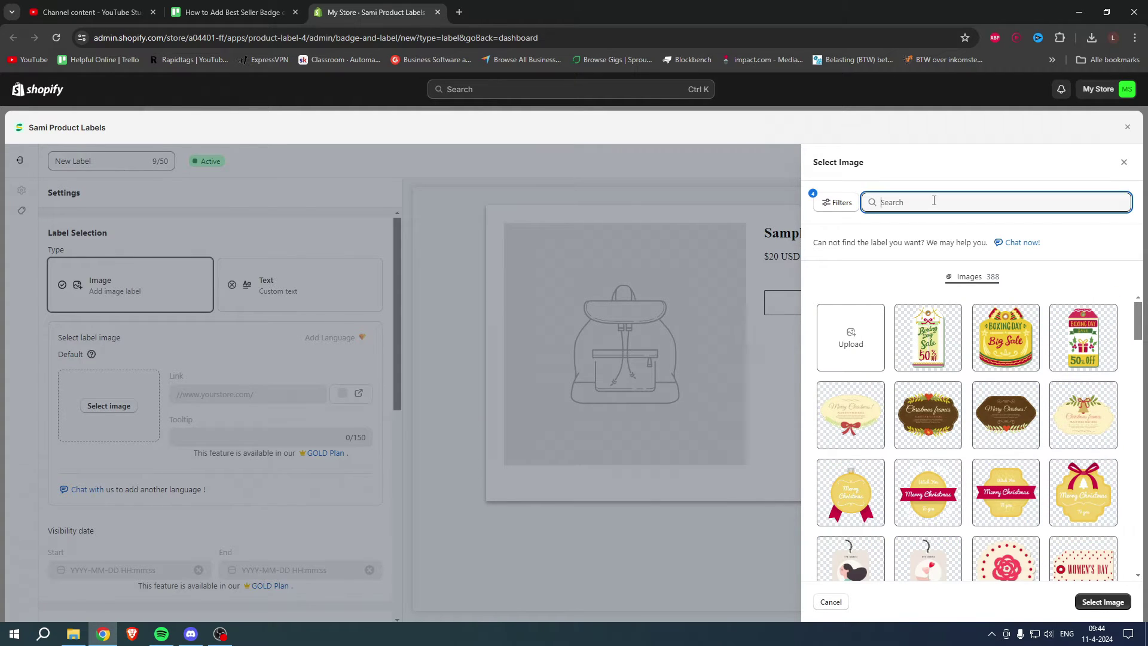
type("best")
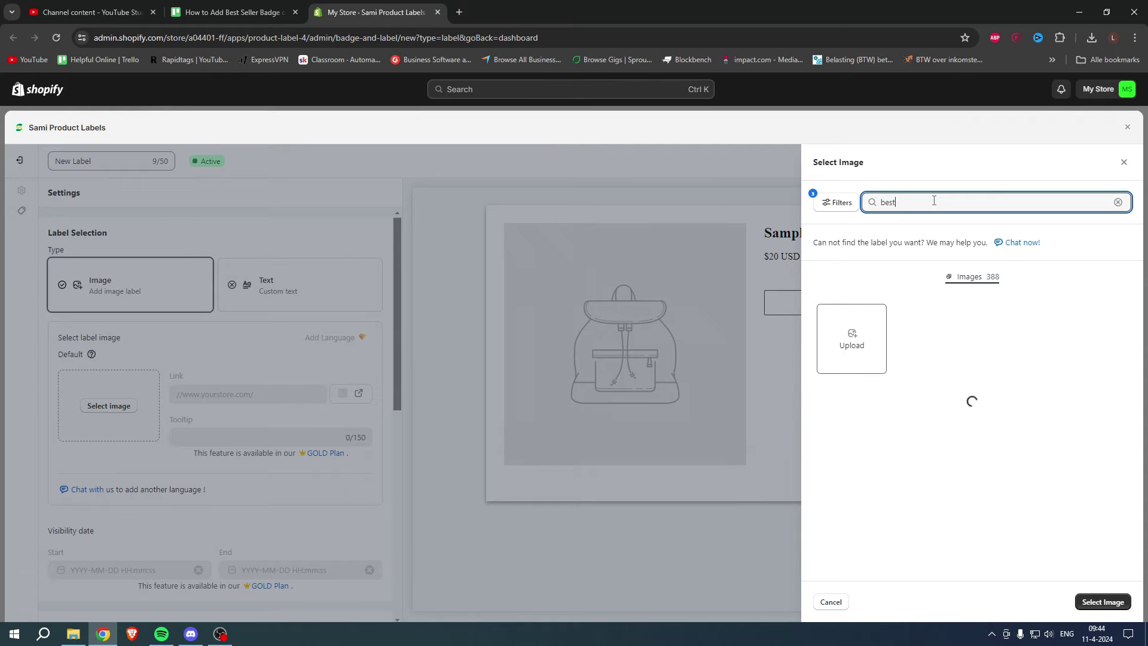
type(" seller")
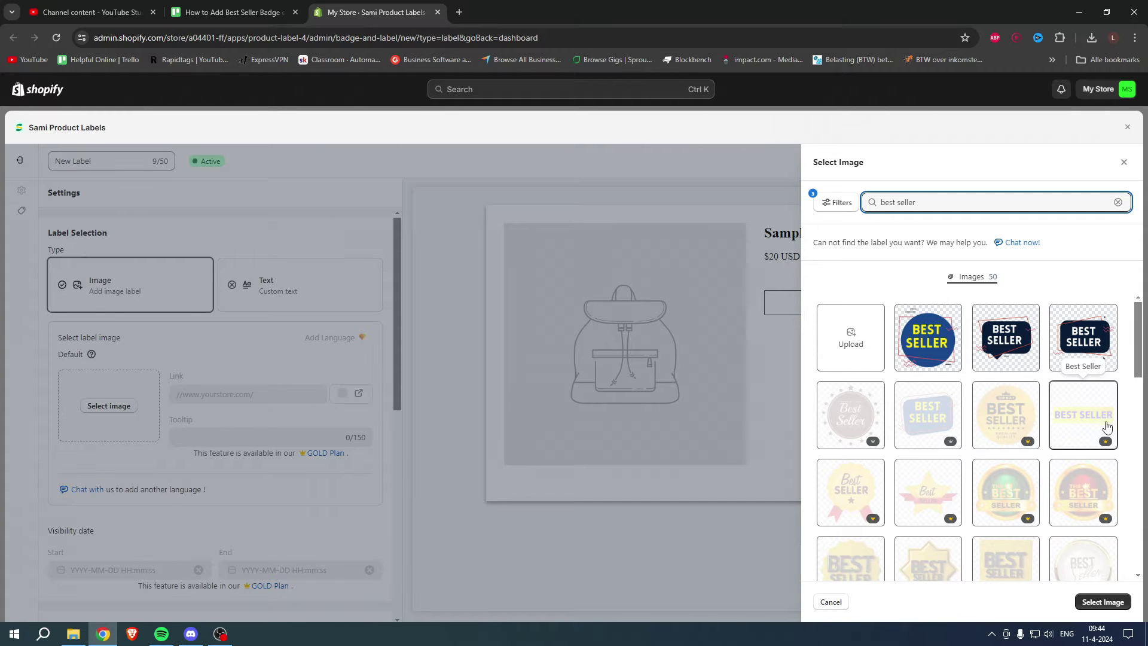
scroll(1106, 426, "down", 10)
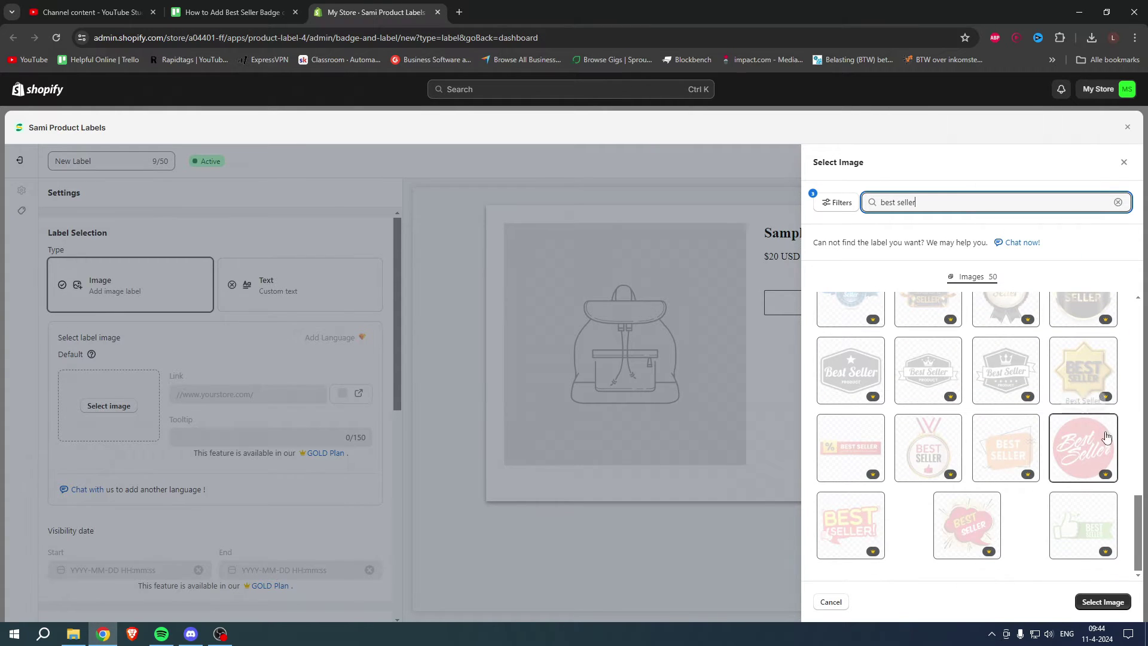
scroll(1106, 442, "up", 10)
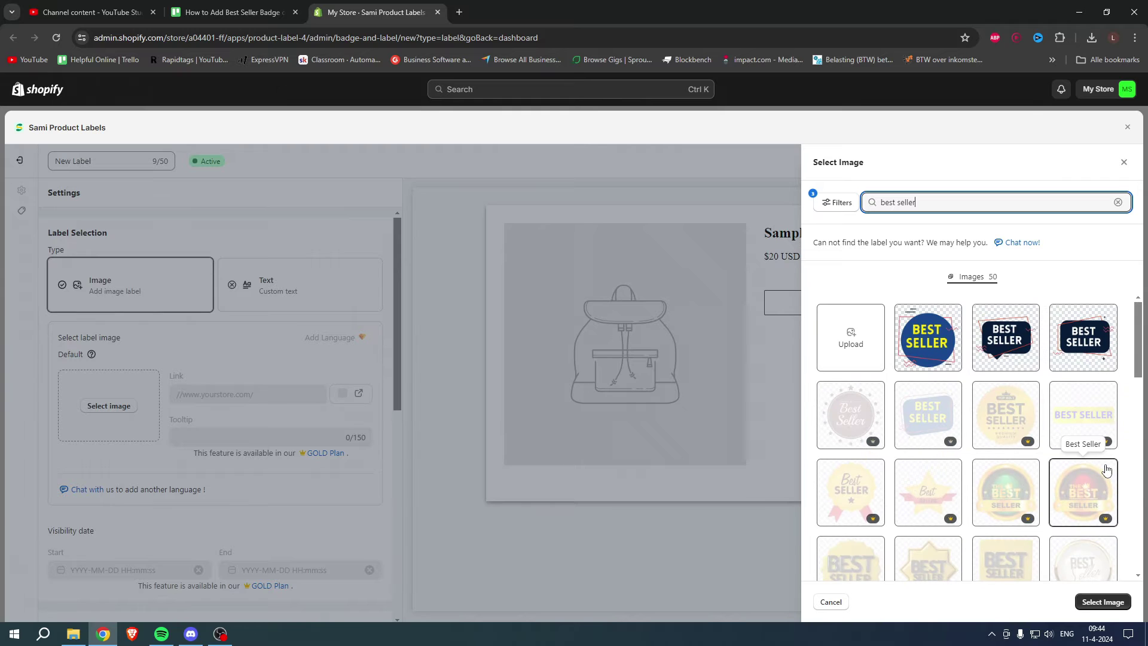
left_click(921, 342)
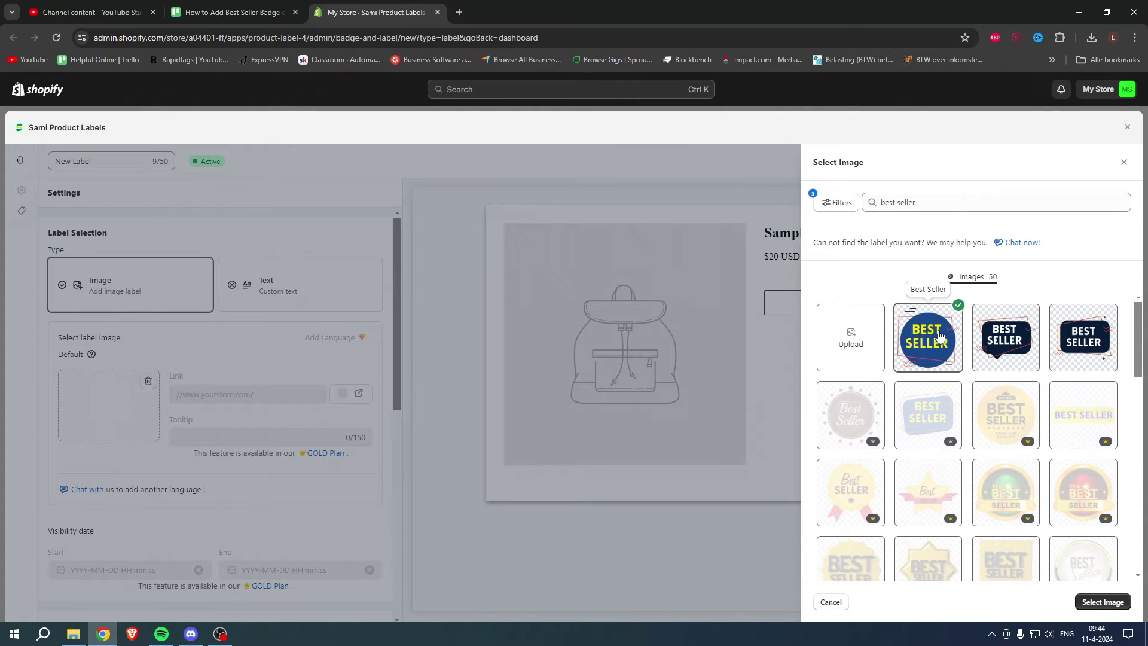
left_click(1103, 601)
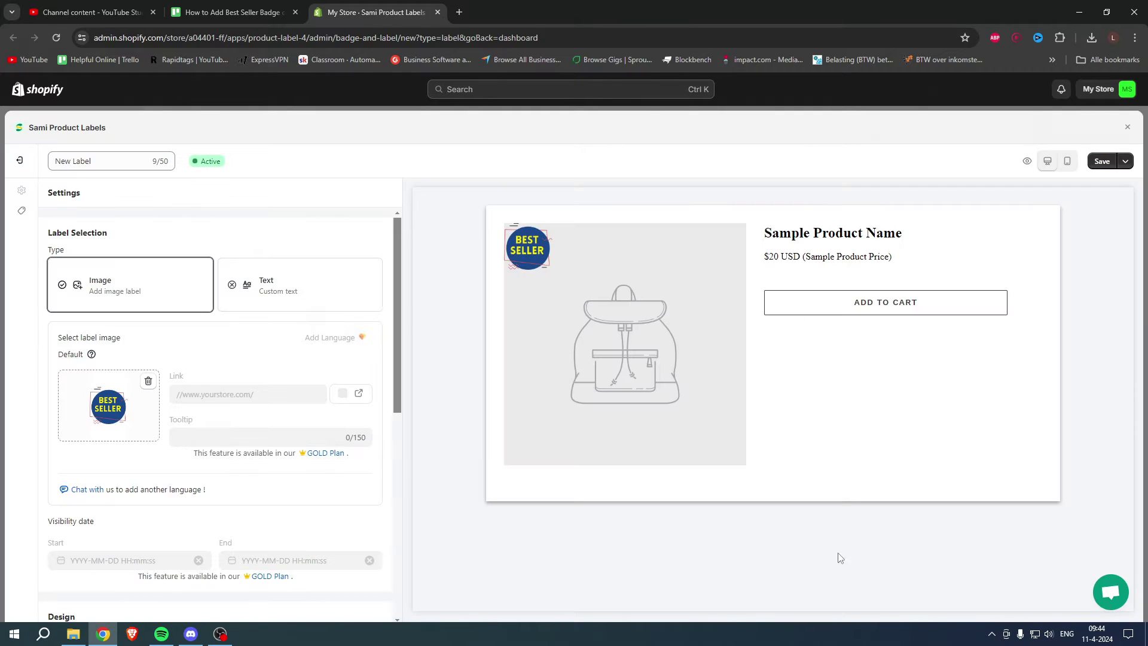
- Try the predefined positions, then place the badge at the image's top-left corner
scroll(304, 426, "down", 5)
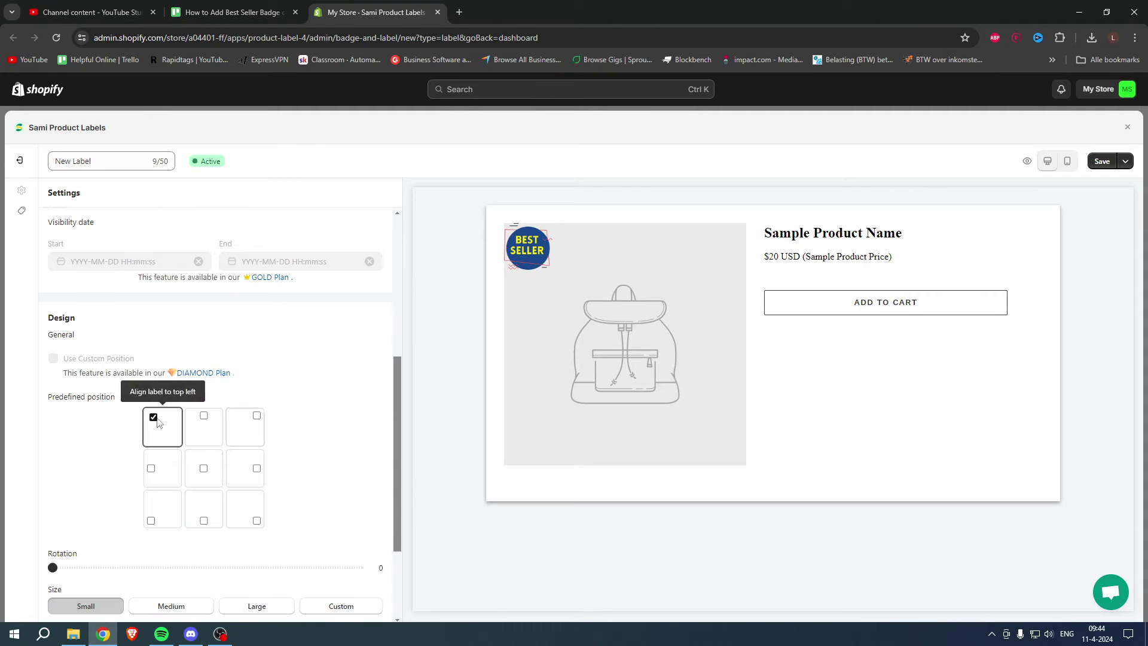
left_click(205, 467)
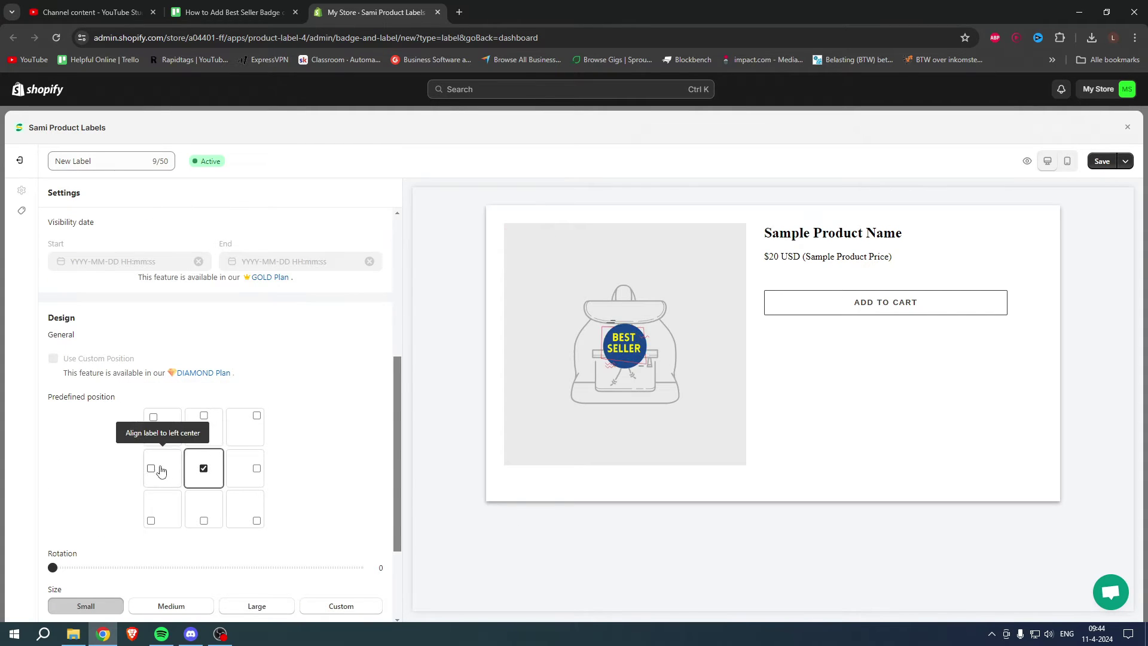
left_click(159, 469)
left_click(155, 513)
left_click(204, 513)
left_click(245, 512)
left_click(246, 435)
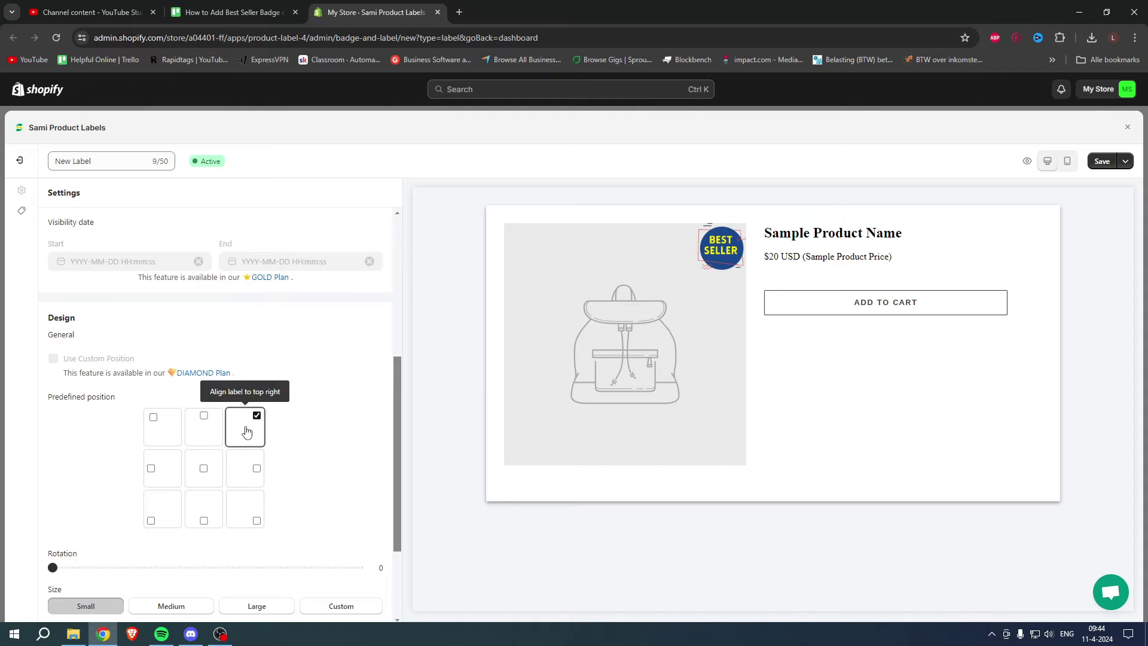
left_click(169, 430)
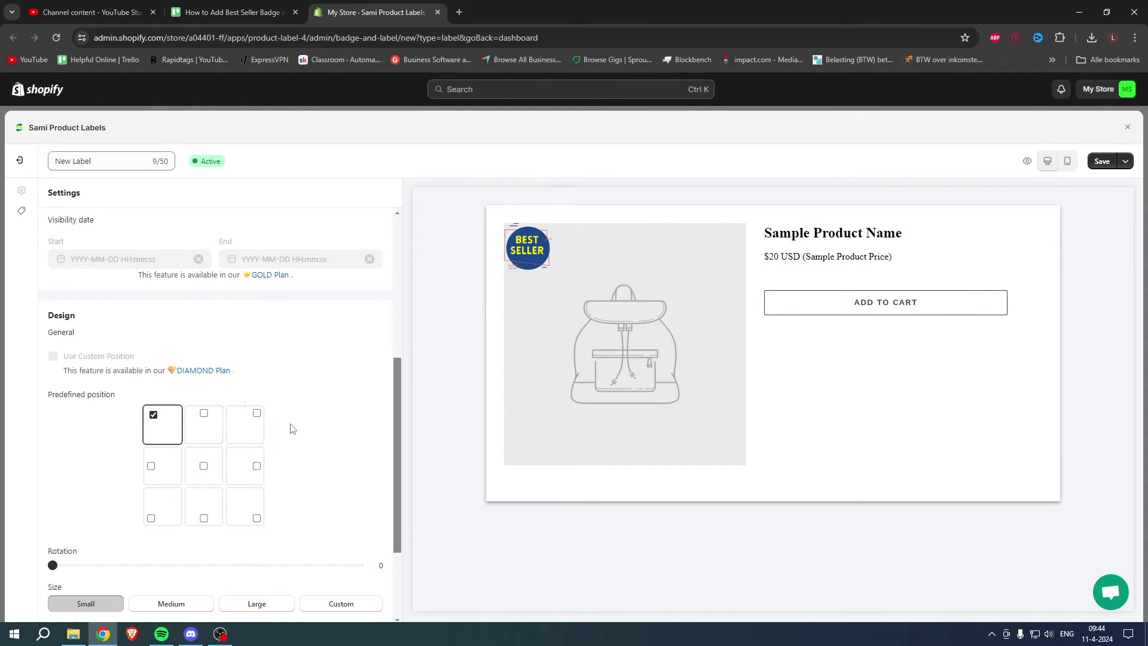
- Keep rotation at 0 and set the badge to Small size after trying the other sizes
scroll(370, 408, "down", 2)
mouse_move(52, 448)
left_mouse_down()
mouse_move(138, 448)
mouse_move(53, 448)
left_mouse_up()
left_click(178, 486)
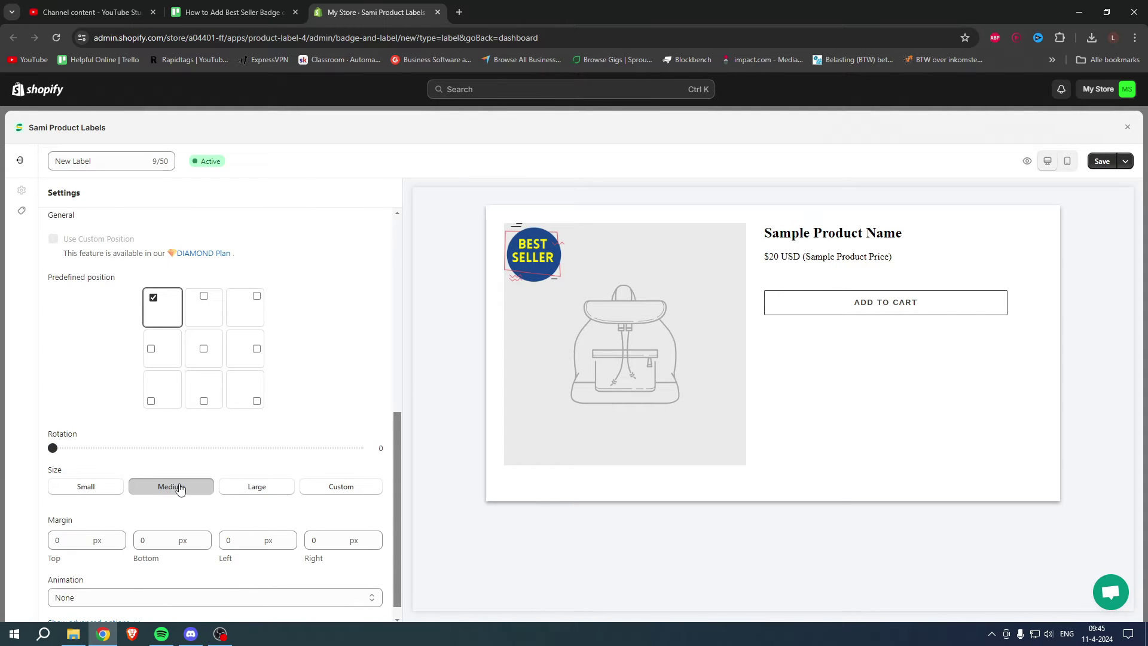
left_click(339, 486)
left_click(287, 487)
left_click(105, 488)
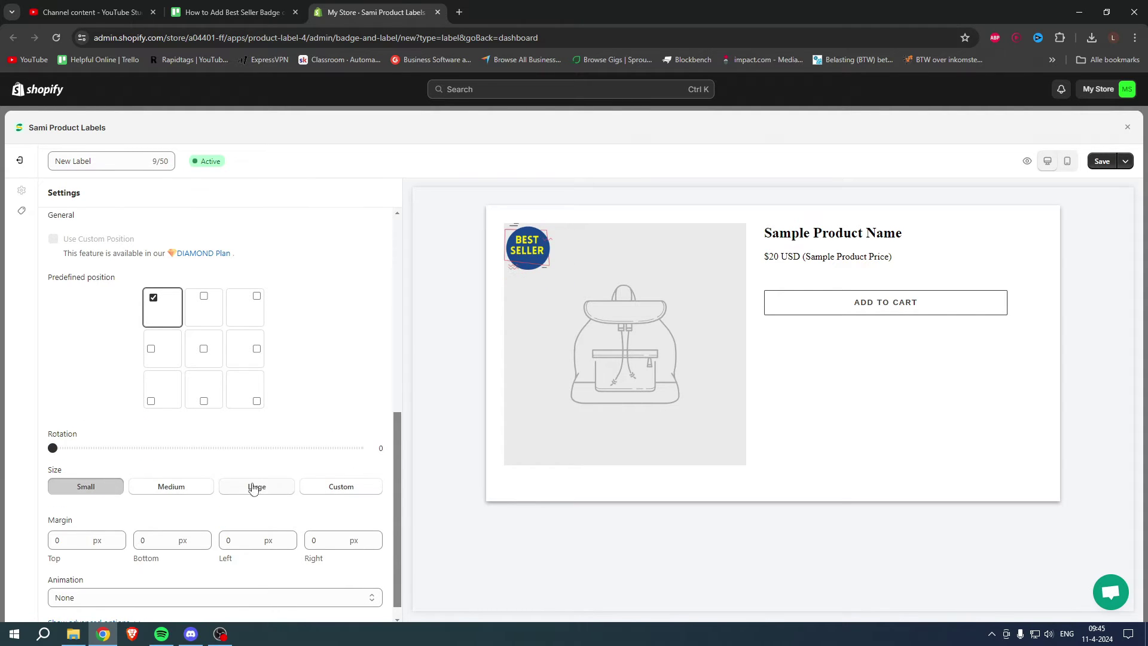
- Give the badge the Swing animation and return to the top of the label settings
scroll(299, 479, "down", 1)
left_click(250, 581)
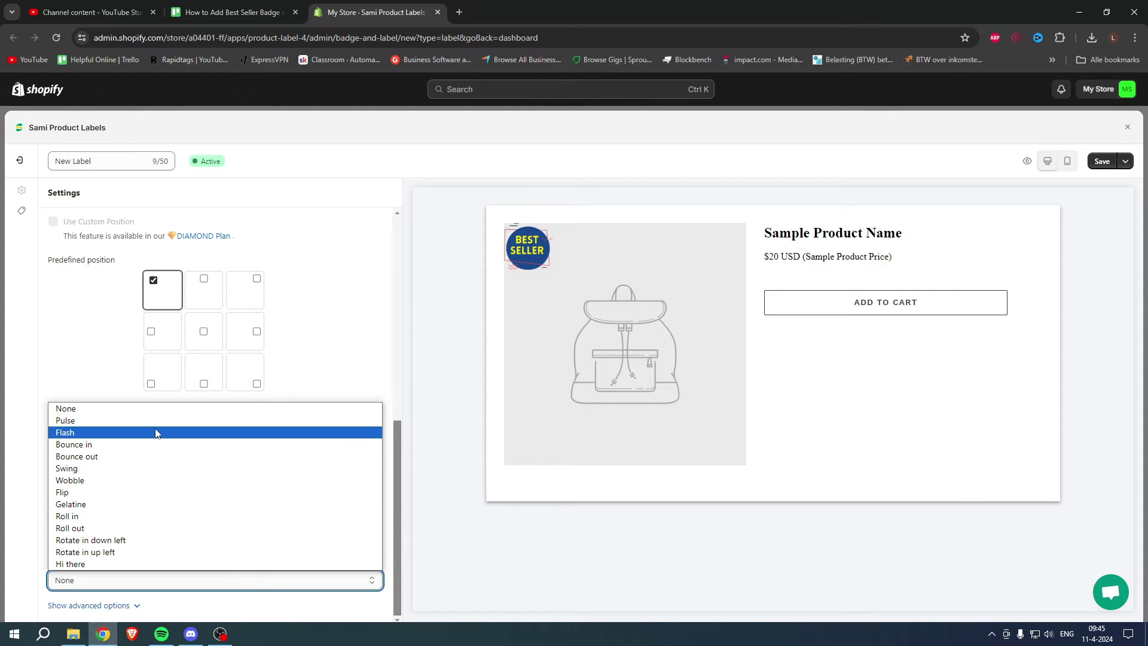
left_click(169, 469)
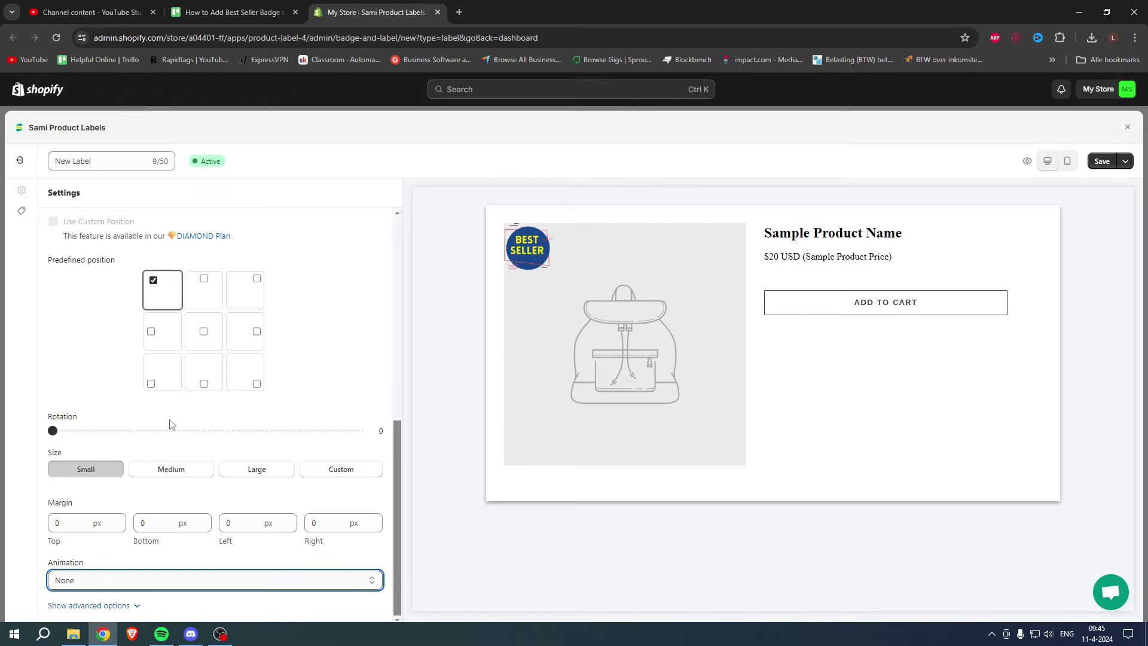
left_click(530, 246)
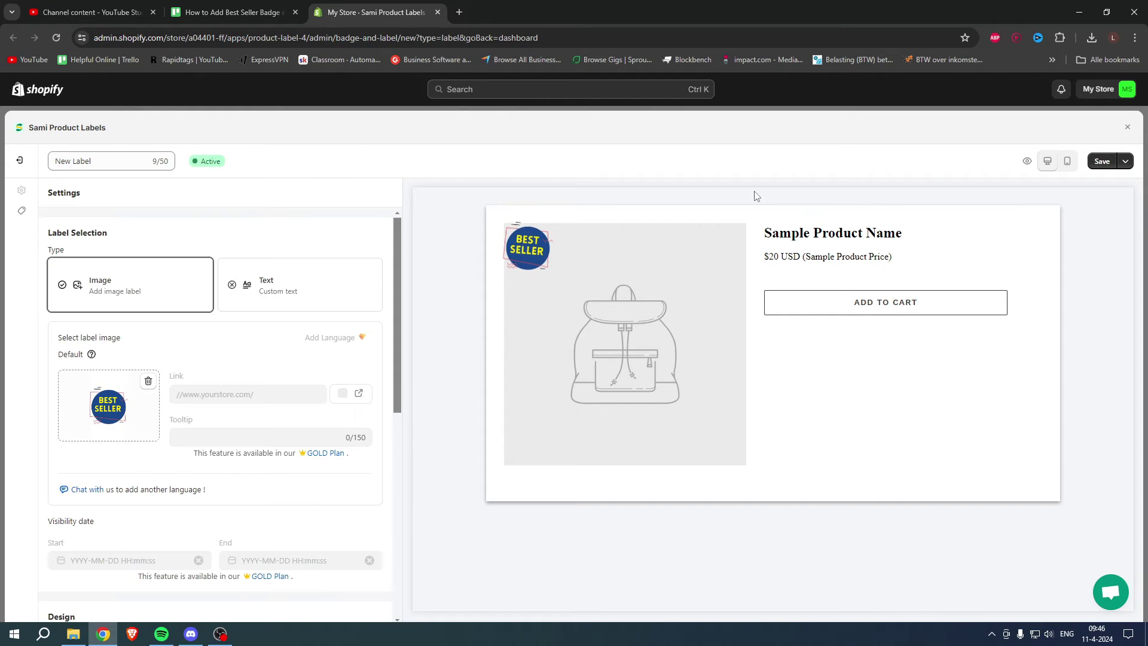
left_click(22, 213)
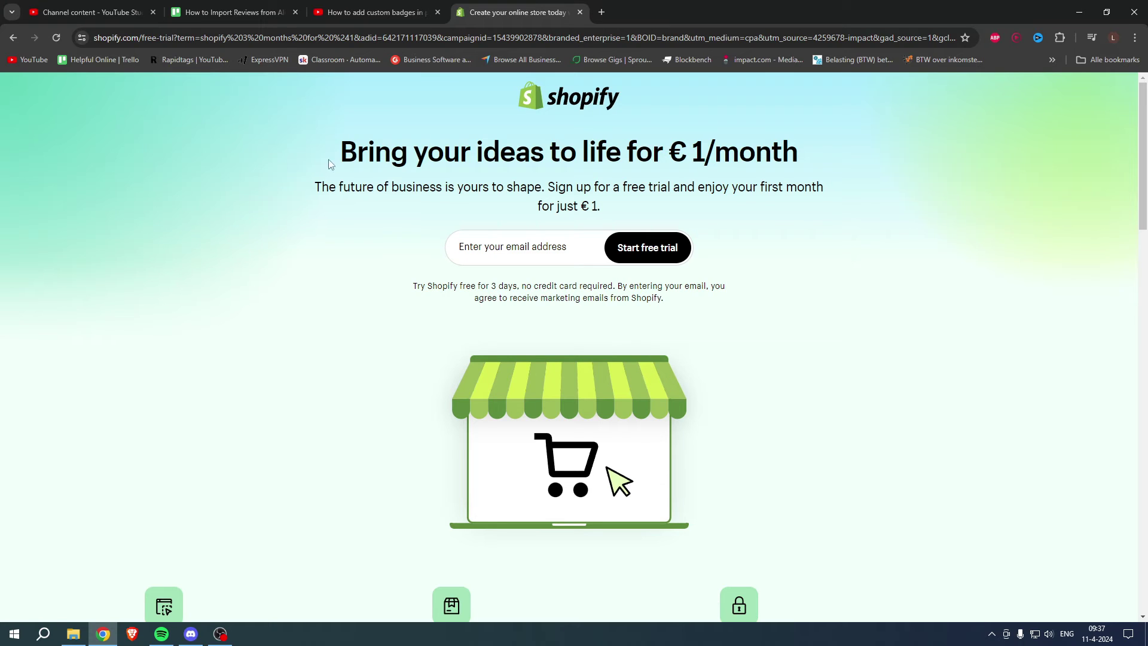
- Highlight the free-trial page's €1/month headline and the 'for just € 1' sign-up phrase
left_click_drag(329, 163, 796, 149)
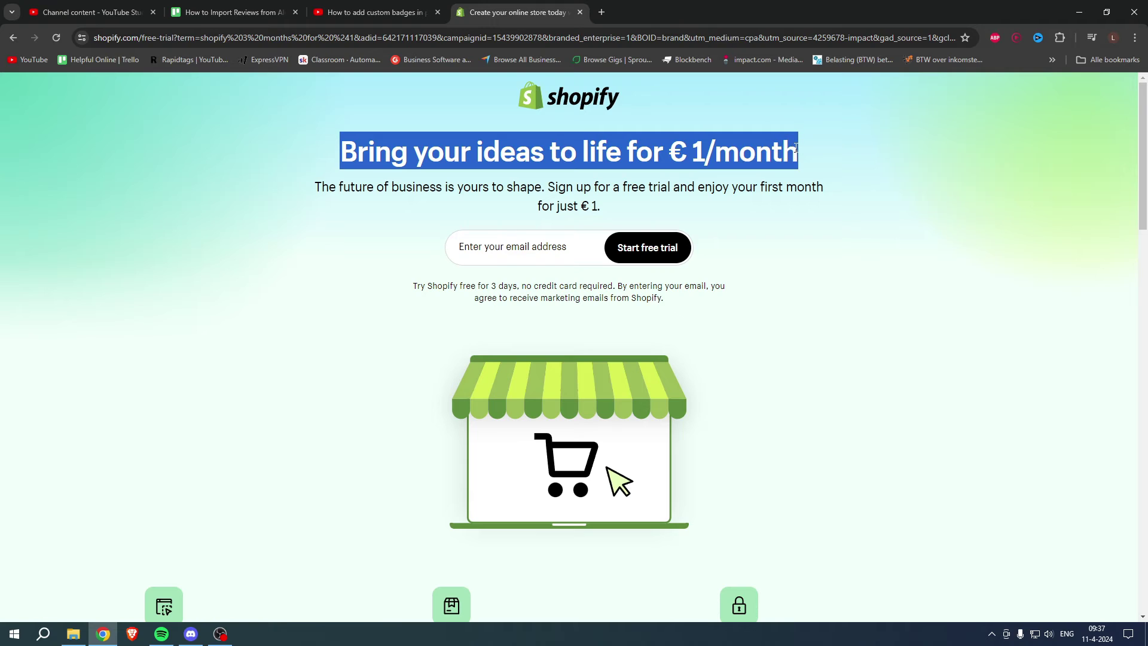
left_click(796, 151)
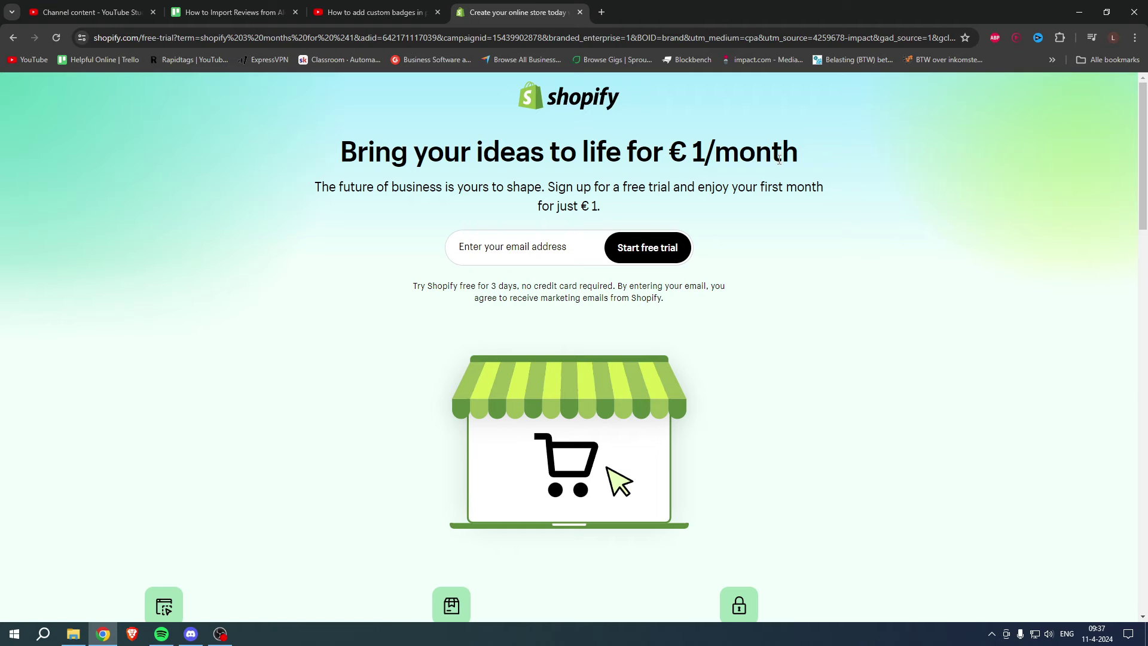
left_click_drag(553, 186, 830, 189)
left_click_drag(538, 205, 609, 210)
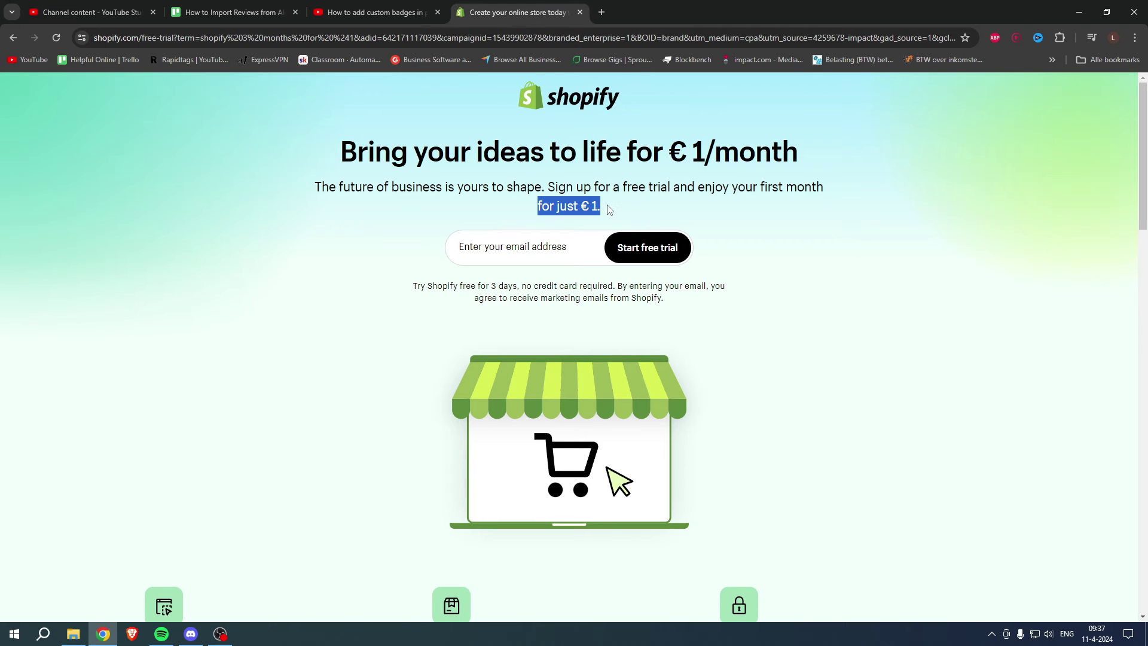
left_click(609, 209)
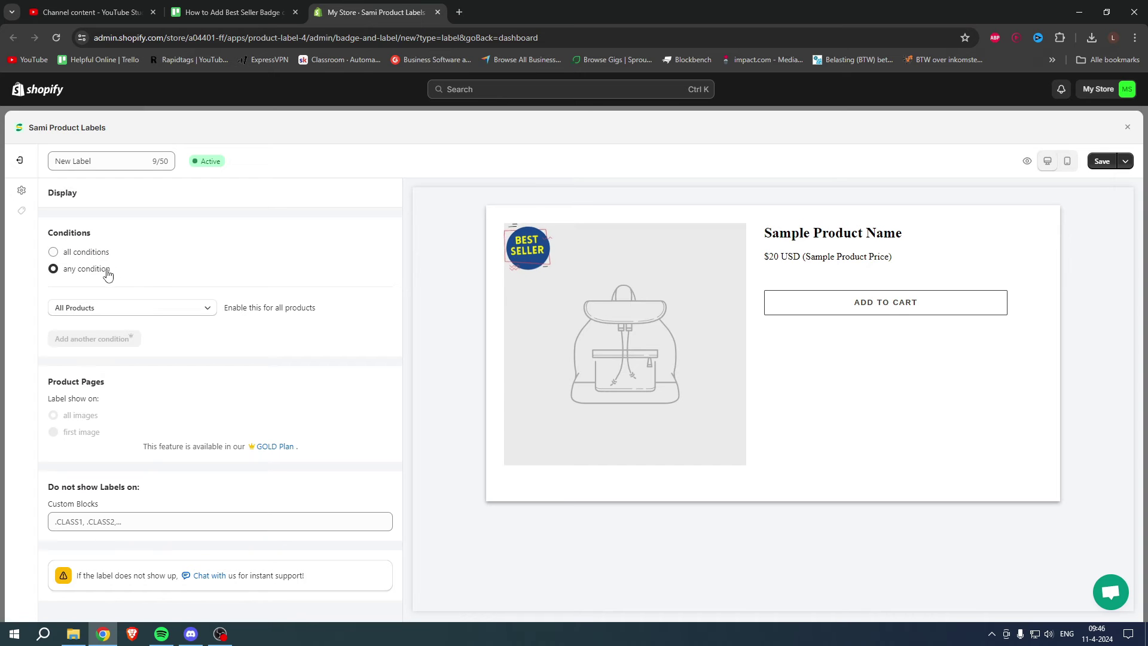
- Require all conditions, limit Select Products to the T-shirt, and save the Best Seller label
left_click(103, 260)
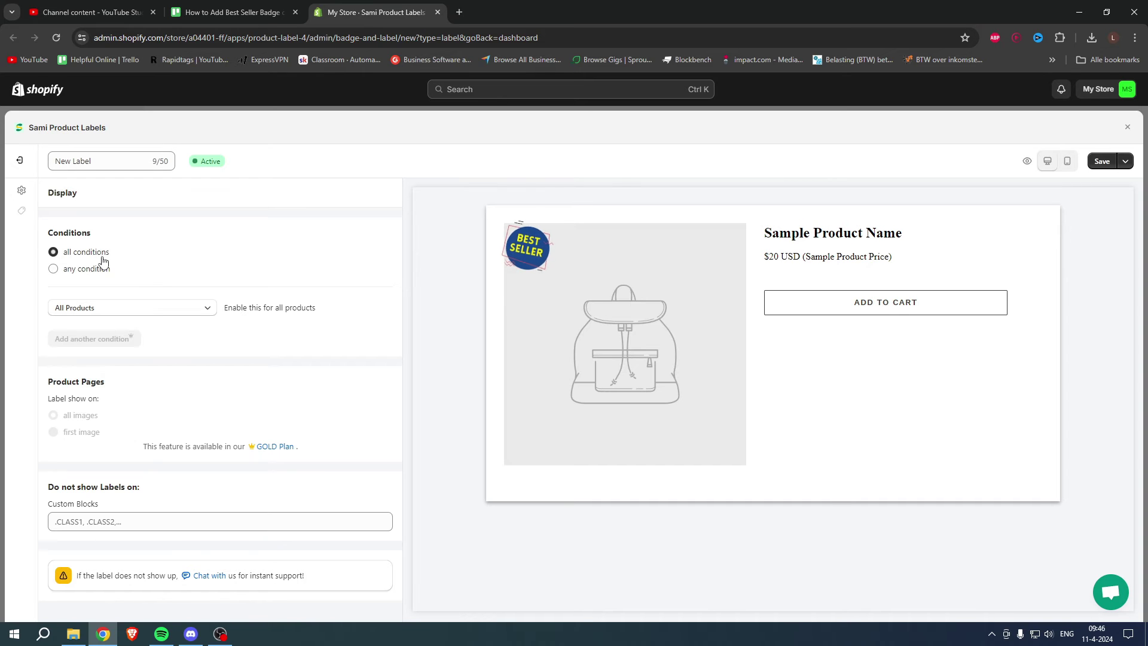
left_click(197, 308)
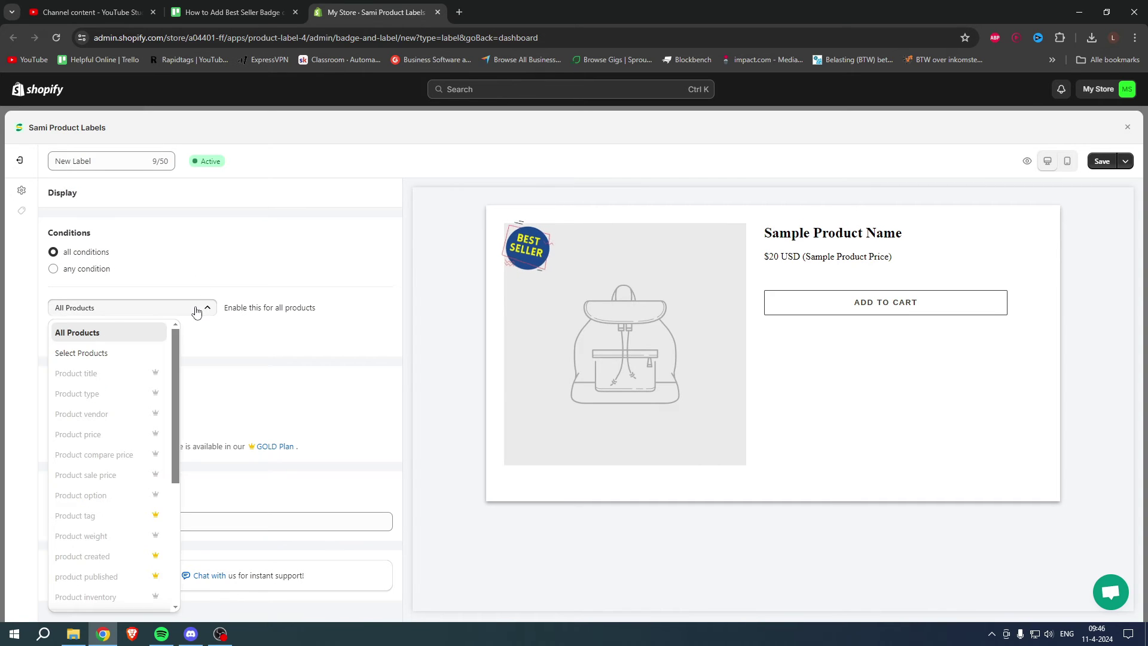
left_click(117, 353)
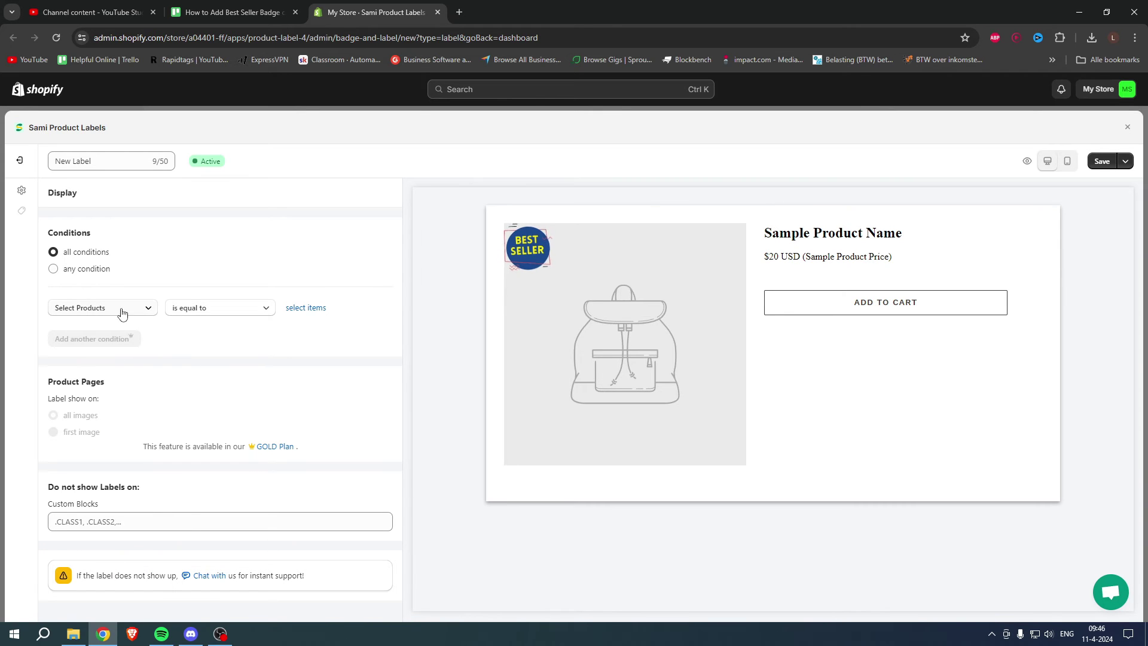
left_click(321, 310)
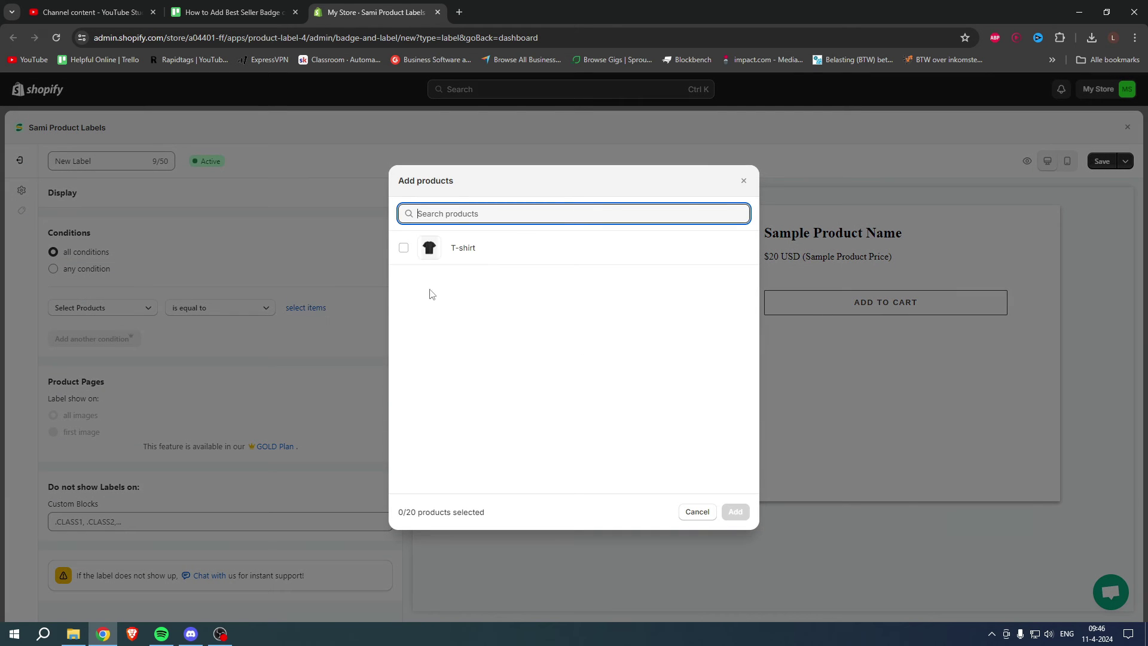
left_click(462, 254)
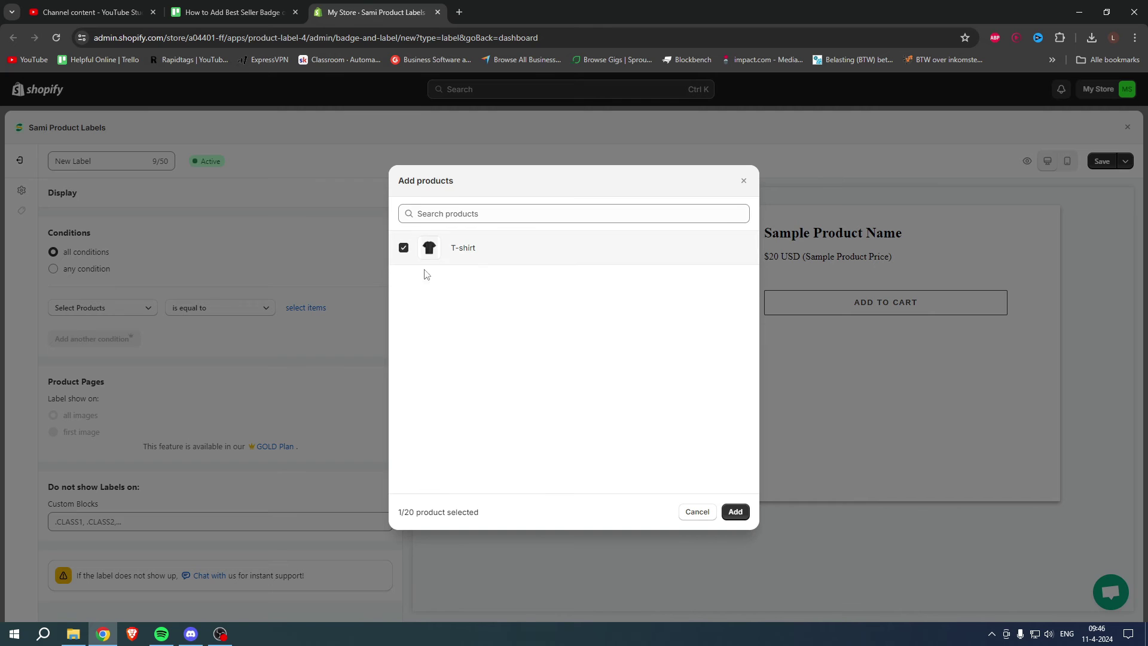
left_click(738, 512)
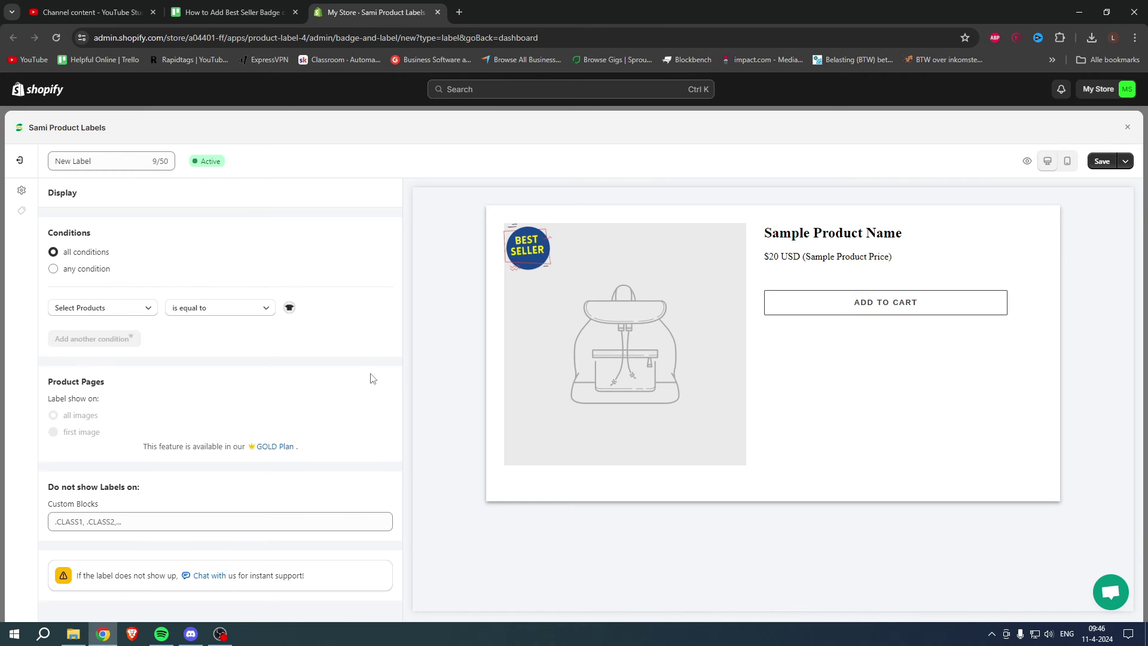
left_click(1099, 163)
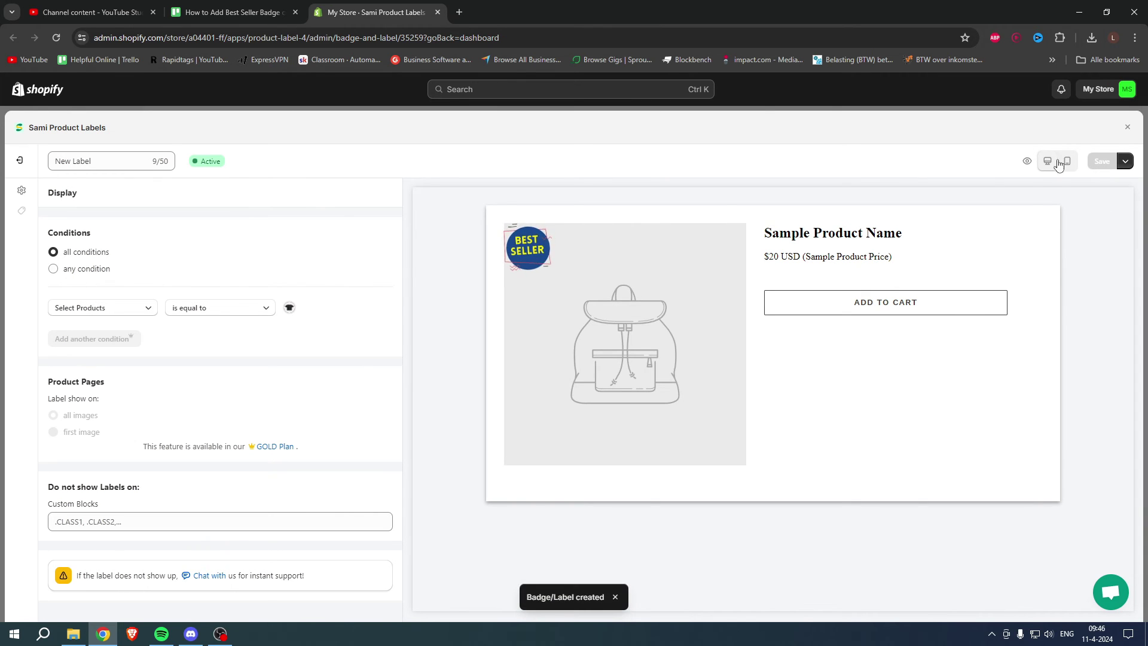
left_click(1127, 127)
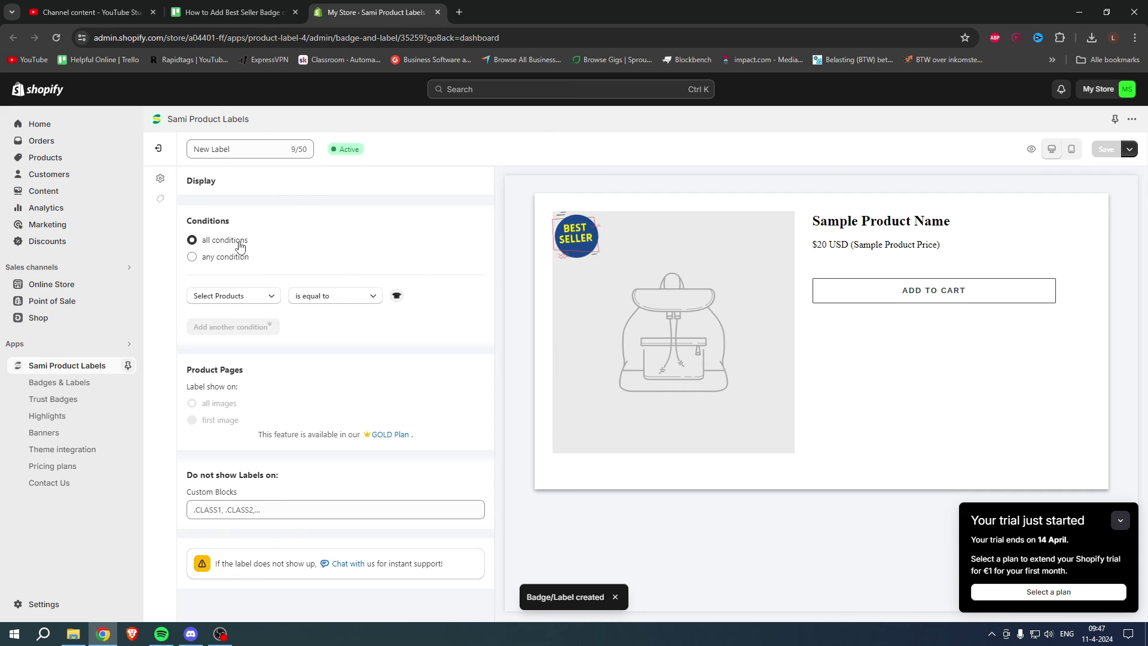
- Enable the Sami Product Labels app embed in the Dawn theme and save the theme
left_click(58, 290)
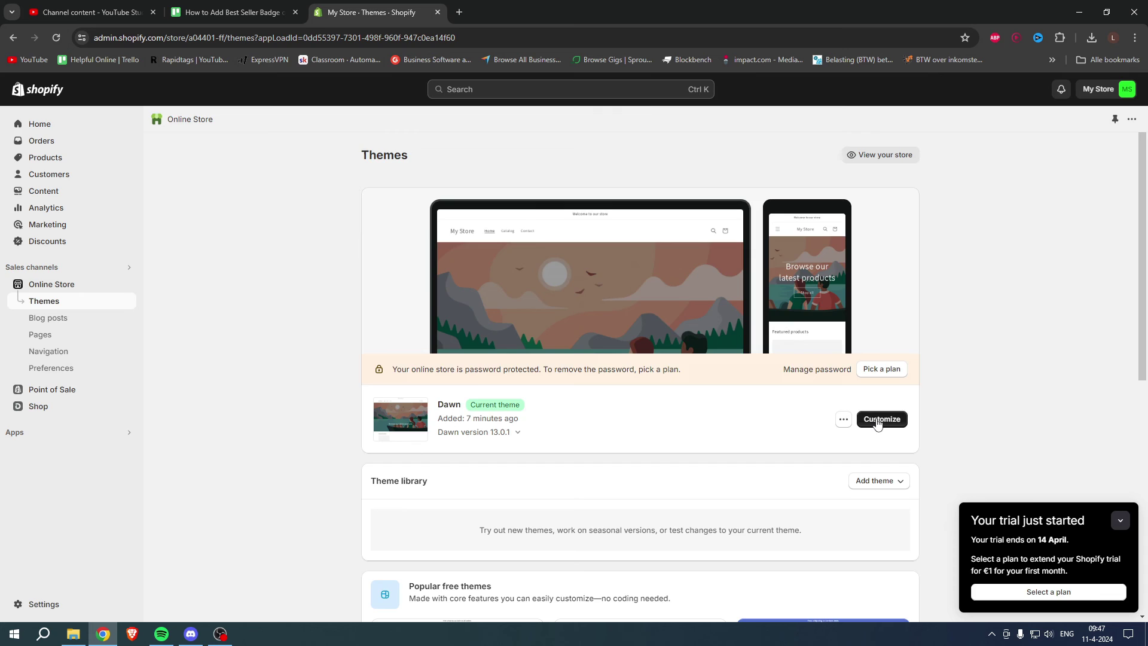
left_click(881, 418)
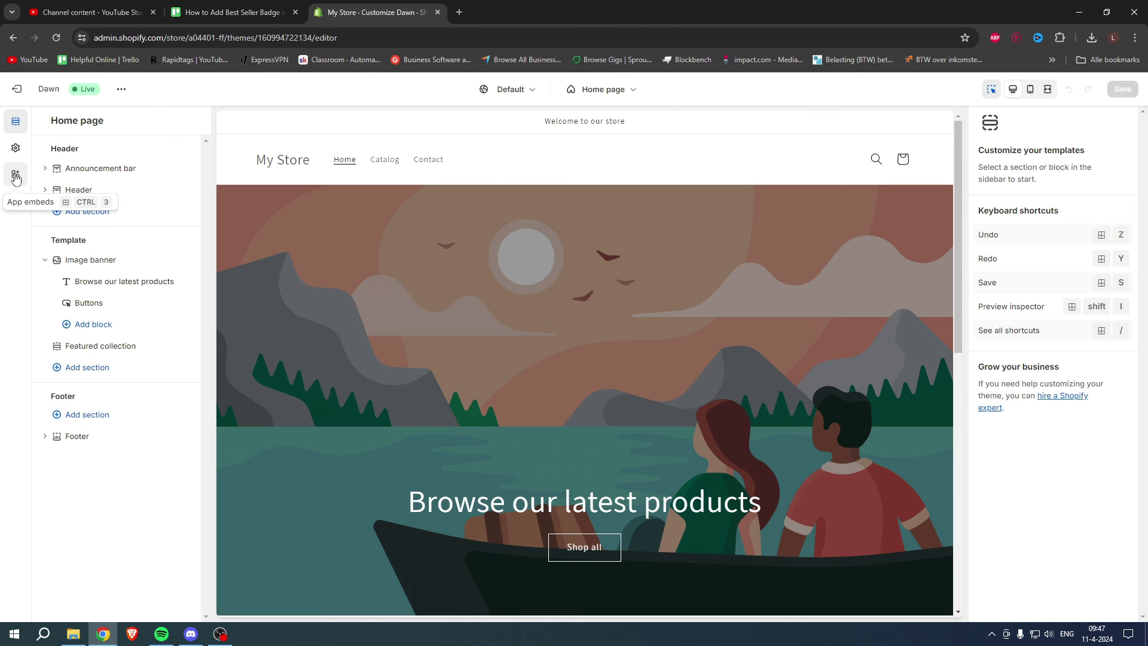
left_click(17, 178)
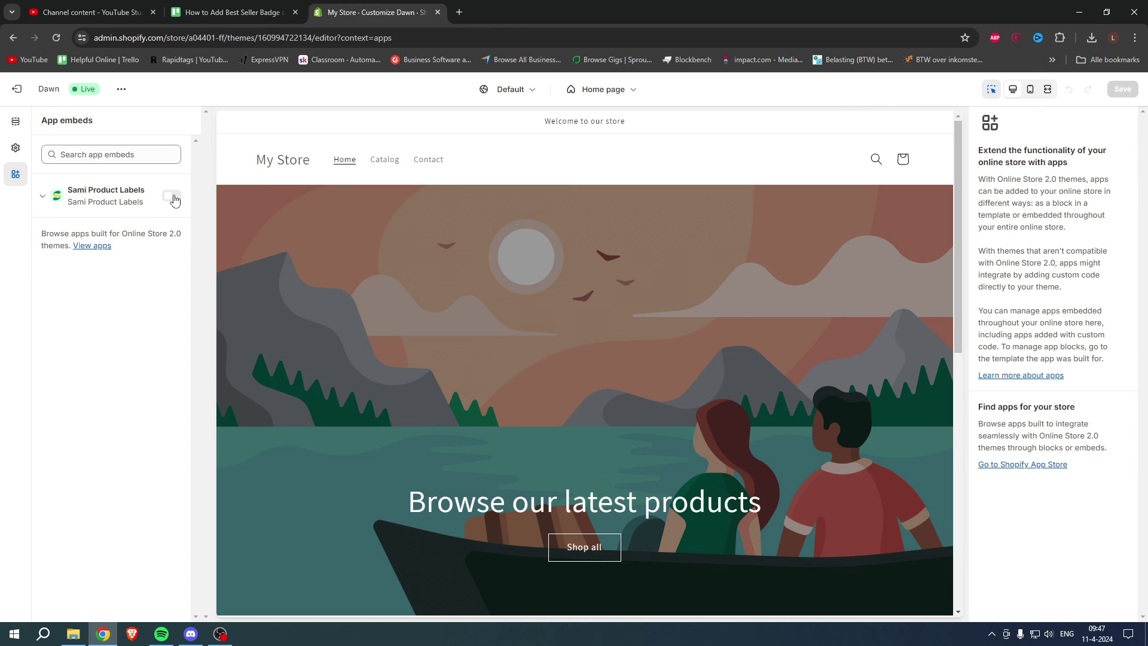
left_click(173, 197)
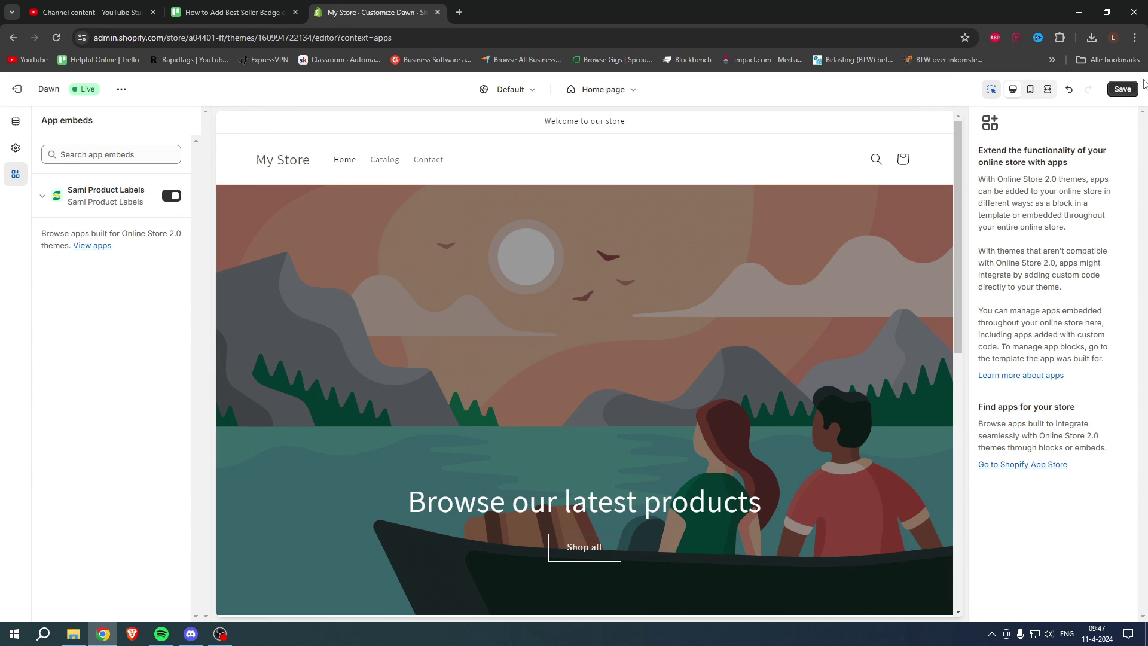
left_click(1123, 89)
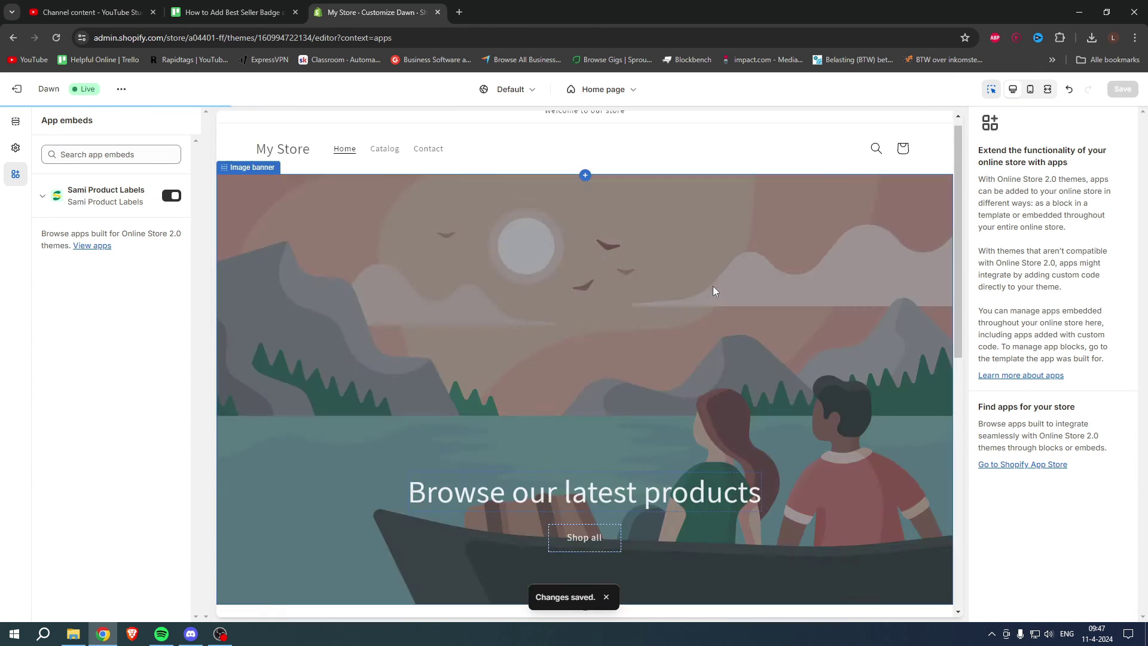
- Preview the T-shirt product page from the Featured collection to check the Best Seller badge
scroll(714, 287, "down", 5)
scroll(714, 289, "down", 2)
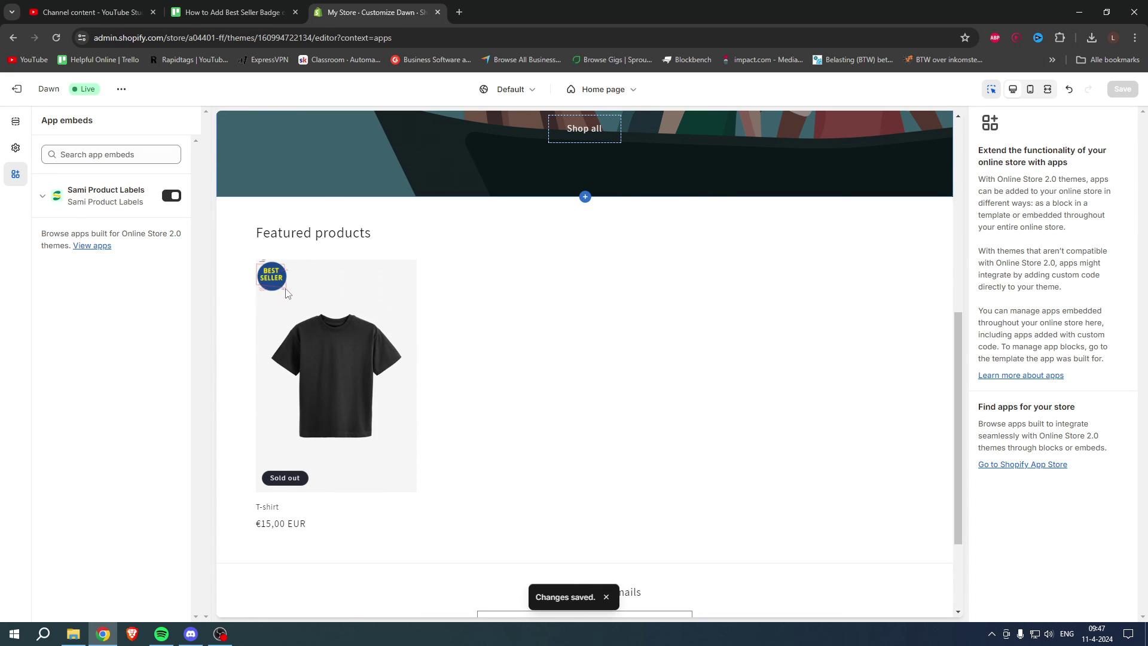
left_click(309, 325)
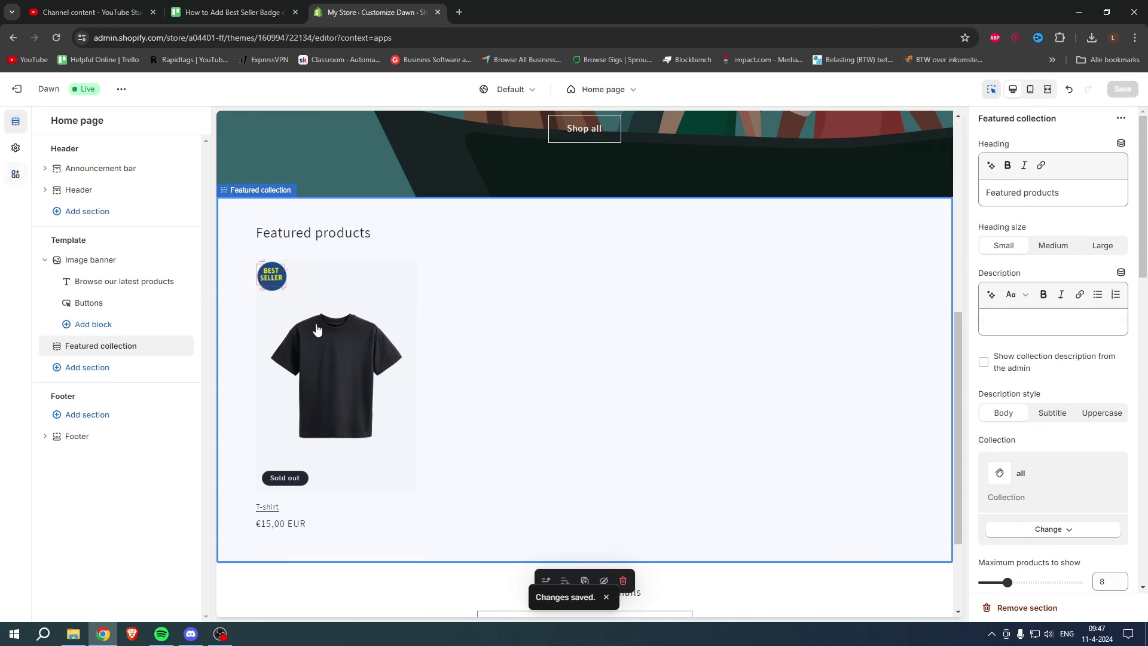
left_click(324, 329)
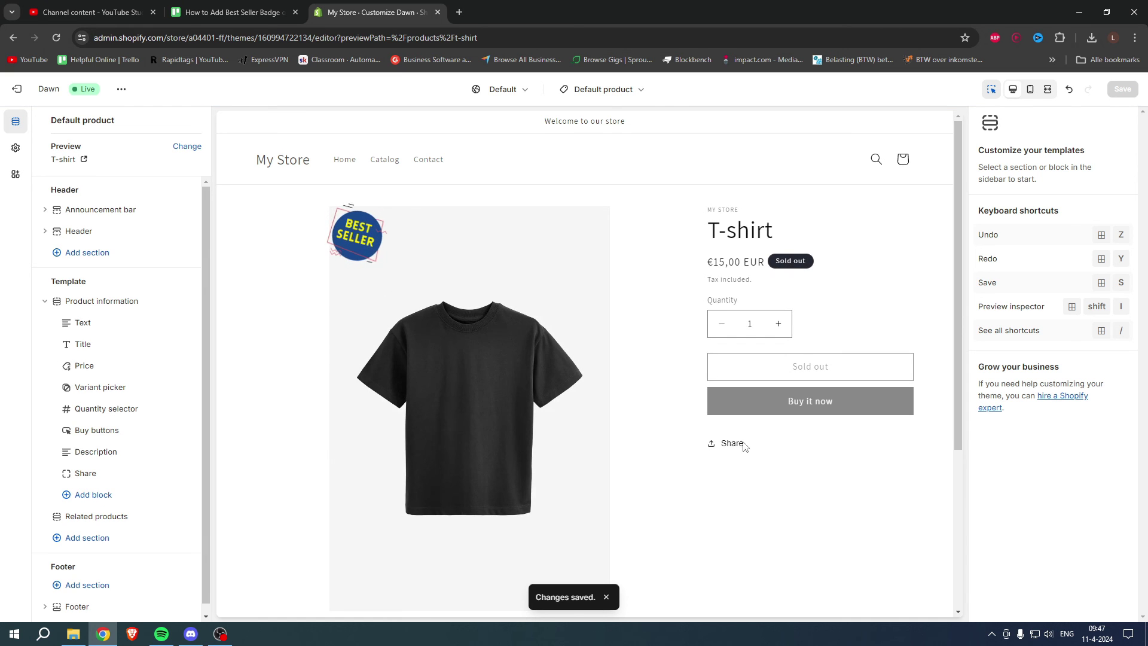
scroll(716, 436, "down", 3)
scroll(752, 450, "up", 3)
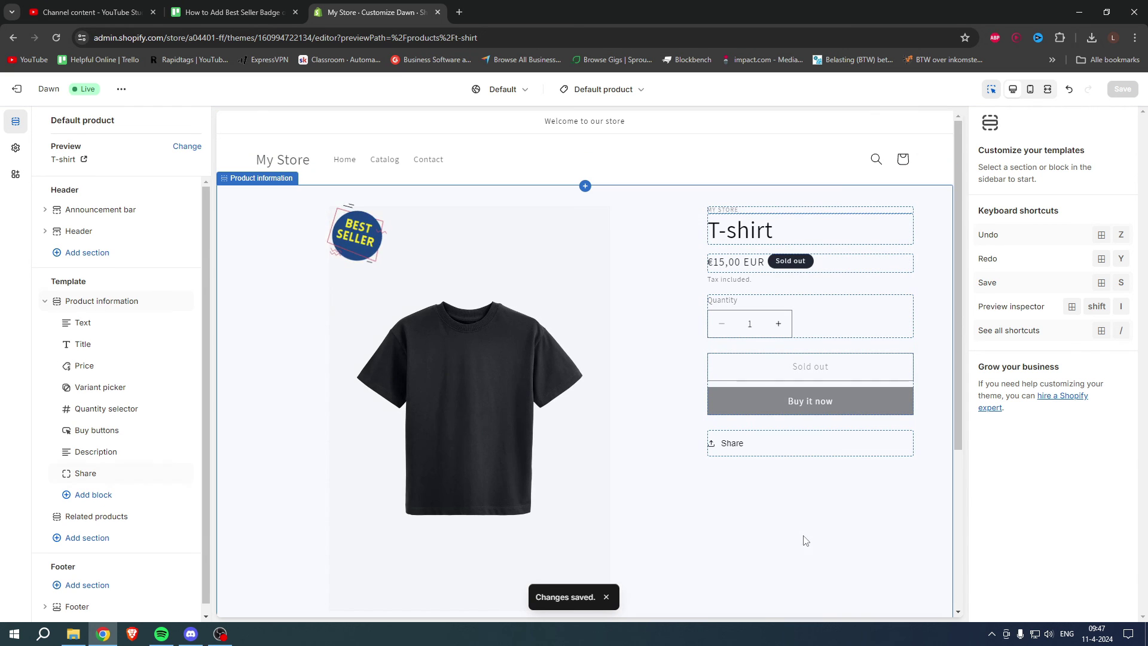